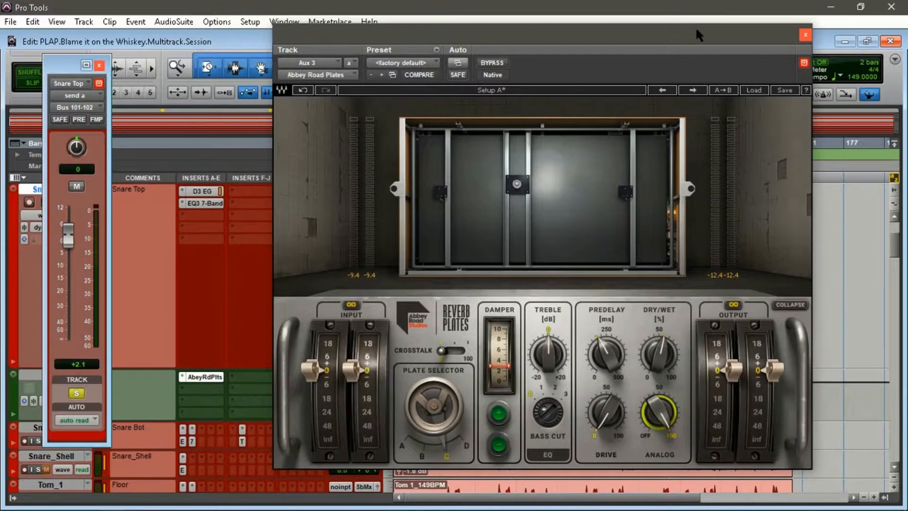
Step: Close the reverb plug-in, mute the Snare Top send to Bus 101-102, and audition the snare without reverb
{"action": "left_click", "coordinate": [803, 36]}
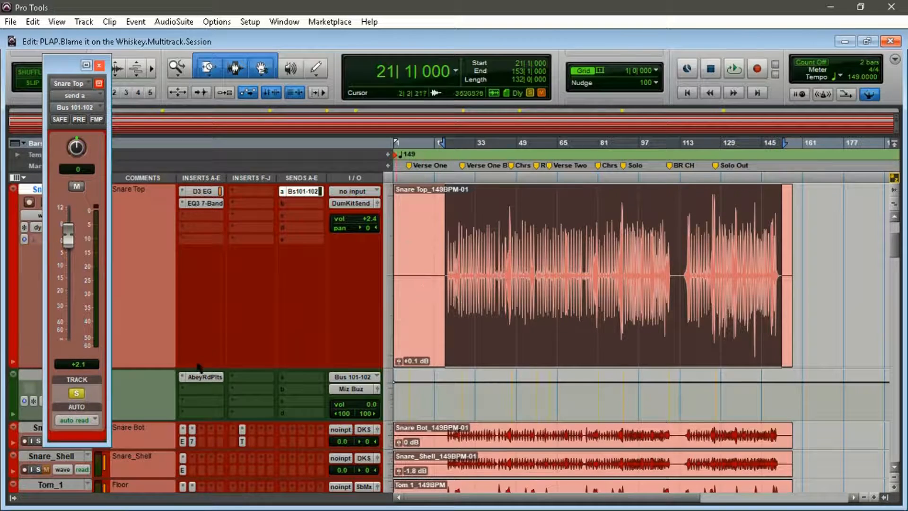
{"action": "left_click", "coordinate": [301, 191], "text": "ctrl"}
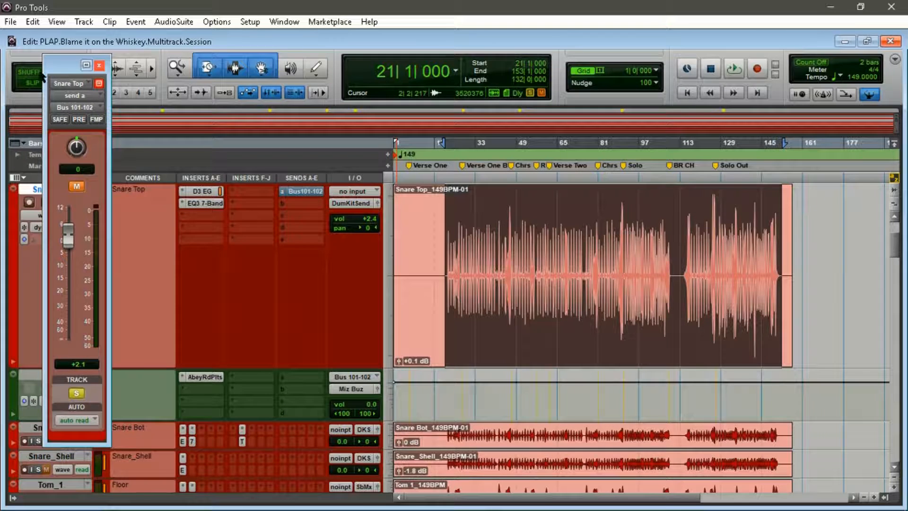
{"action": "left_click_drag", "start_coordinate": [66, 64], "coordinate": [117, 40]}
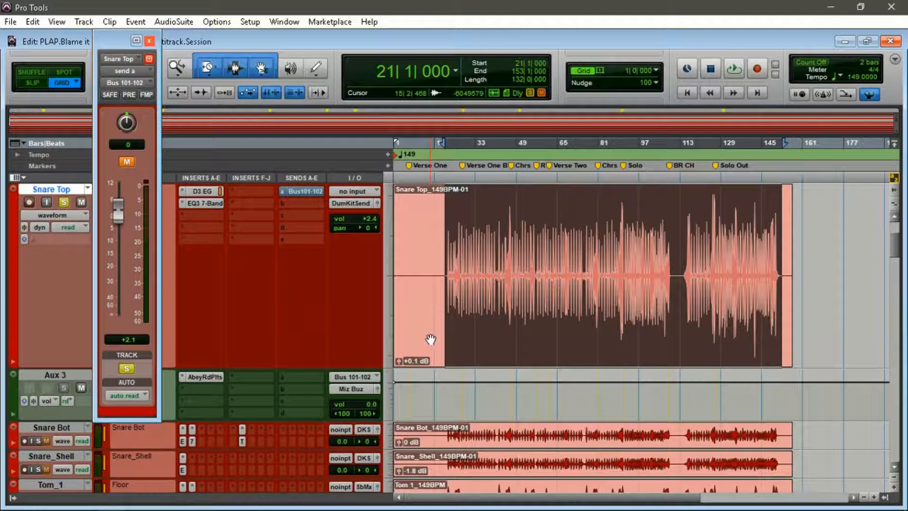
{"action": "key", "text": "space"}
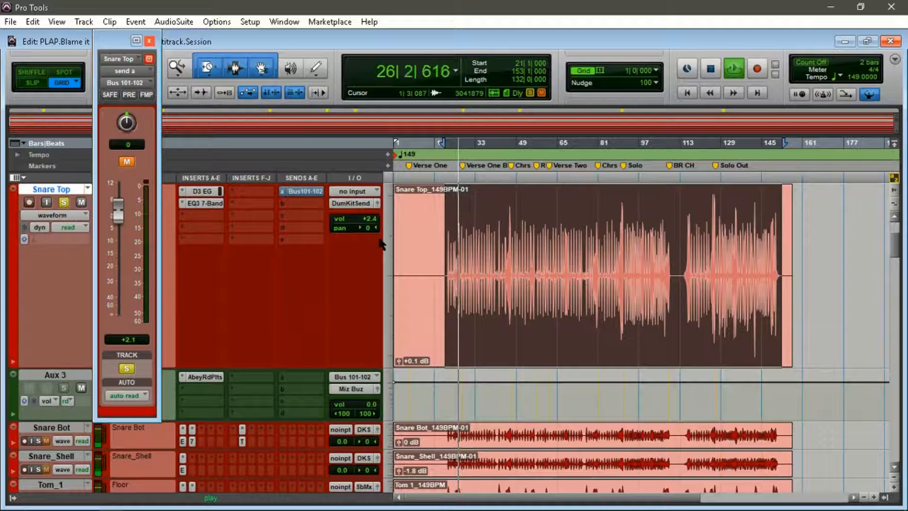
{"action": "key", "text": "space"}
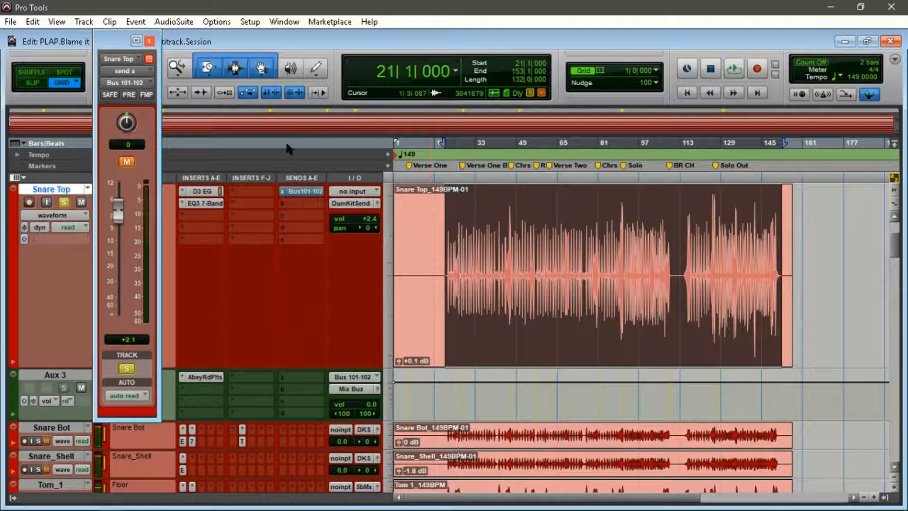
Step: Bypass the Dyn3 Expander/Gate insert on Snare Top and audition the ungated snare
{"action": "left_click", "coordinate": [206, 191]}
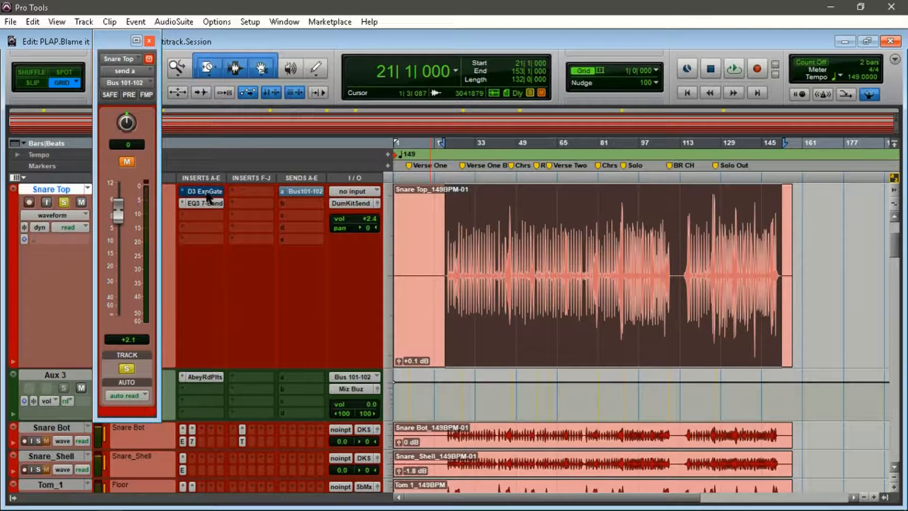
{"action": "key", "text": "space"}
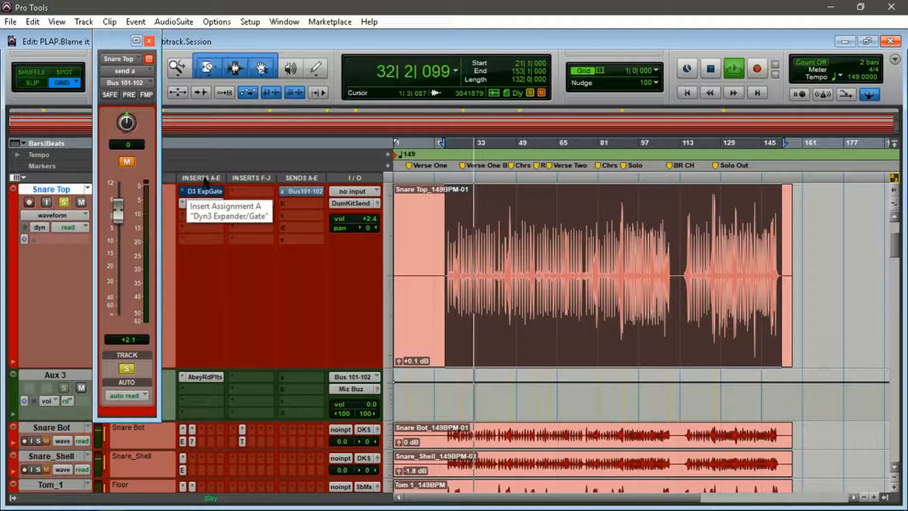
{"action": "key", "text": "space"}
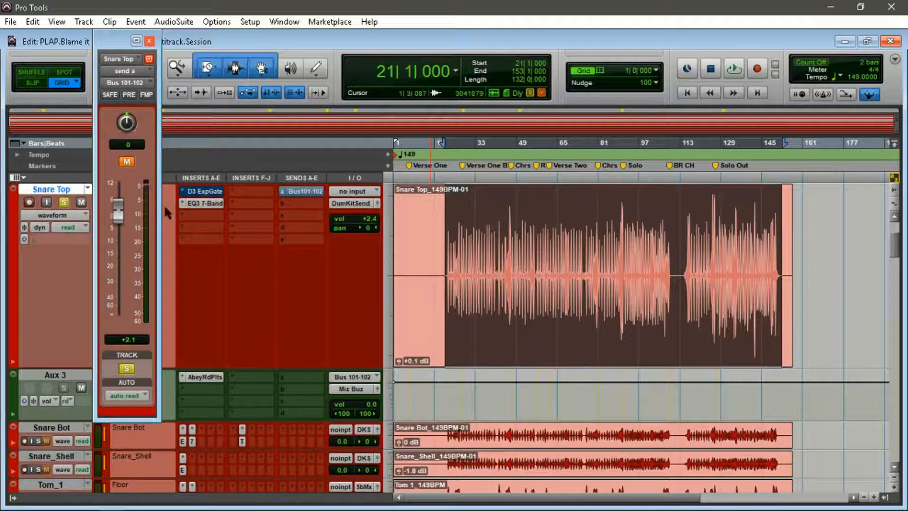
Step: Open the Abbey Road Plates insert on Aux 3 and position its window beside the Snare Top send fader
{"action": "left_click", "coordinate": [204, 377]}
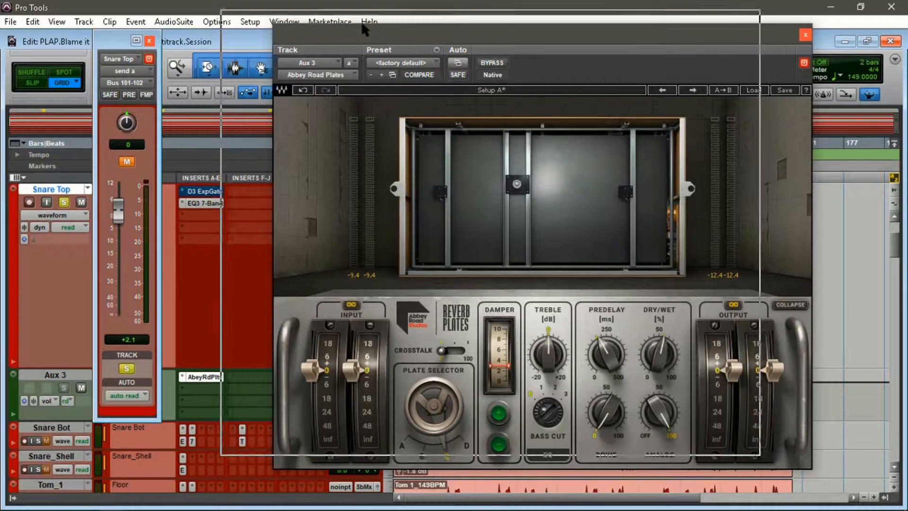
{"action": "left_click_drag", "start_coordinate": [409, 37], "coordinate": [357, 24]}
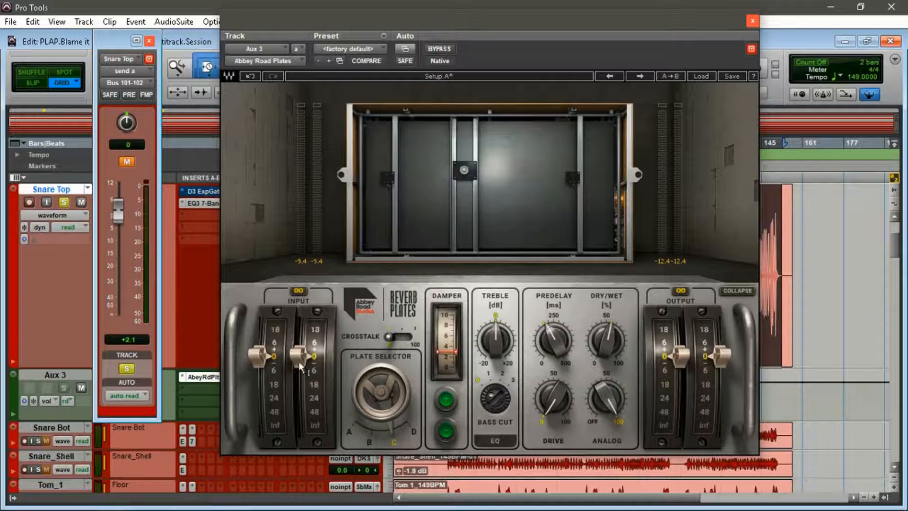
{"action": "left_click_drag", "start_coordinate": [291, 24], "coordinate": [343, 27]}
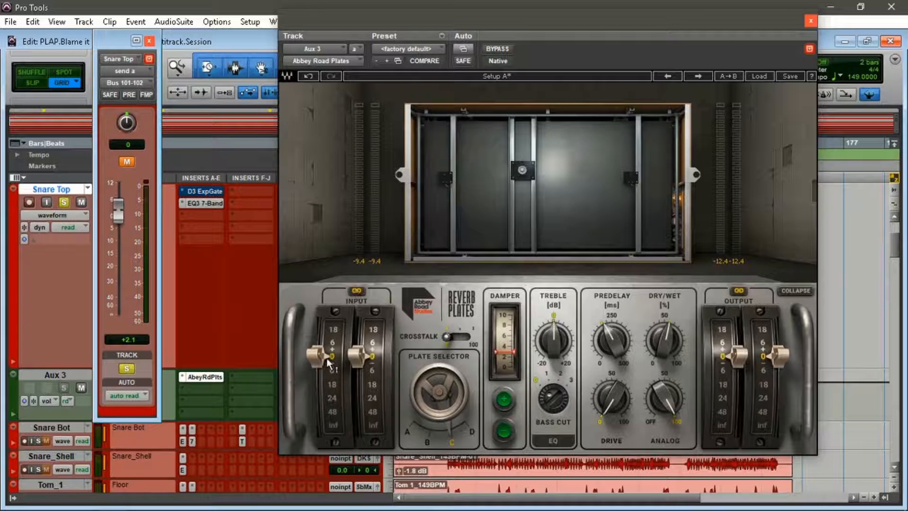
Step: Try the reverb's input faders linked and unlinked, offsetting one channel below the other
{"action": "left_click", "coordinate": [352, 353]}
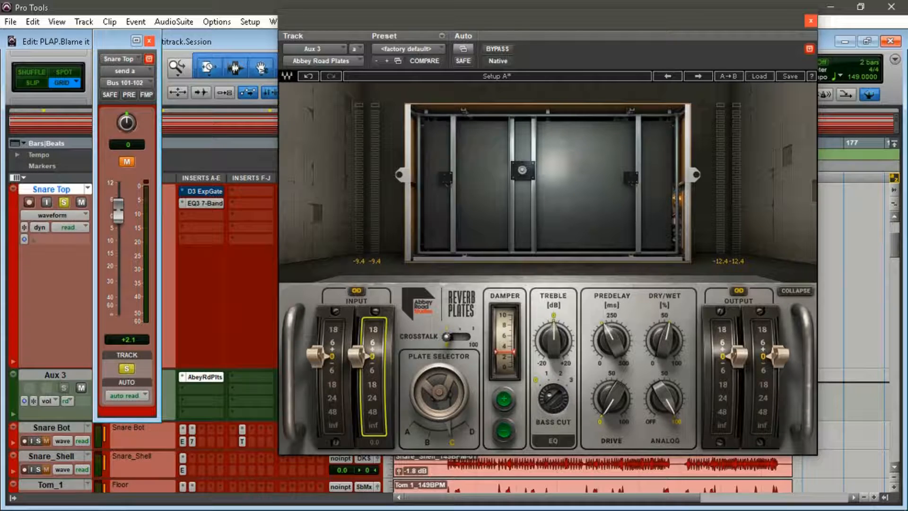
{"action": "left_click_drag", "start_coordinate": [357, 355], "coordinate": [357, 362]}
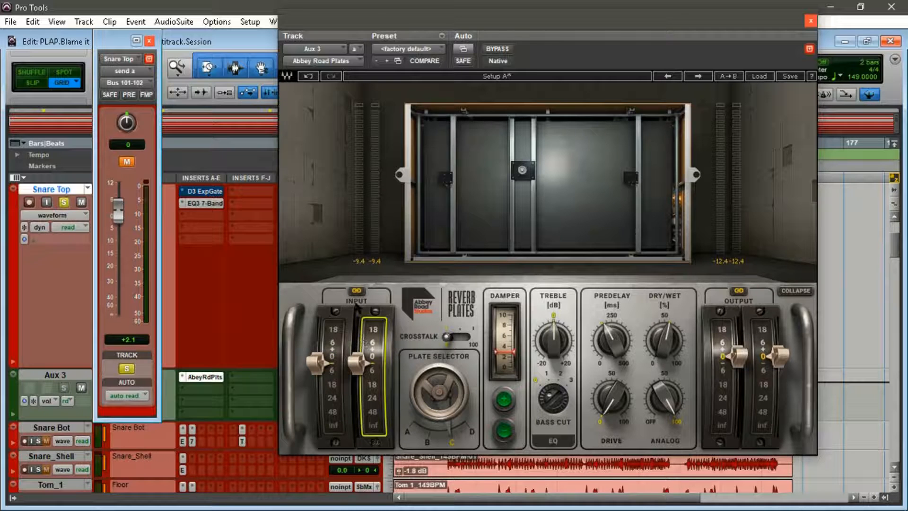
{"action": "left_click_drag", "start_coordinate": [357, 364], "coordinate": [358, 386]}
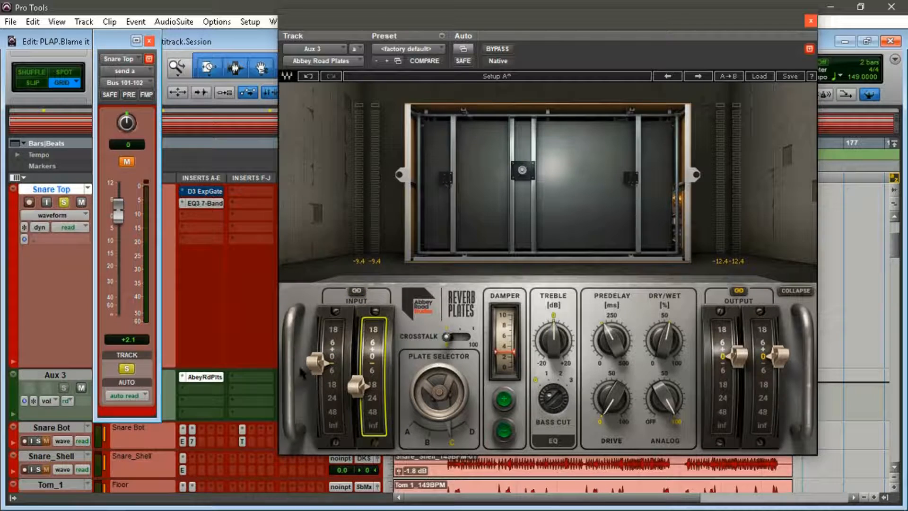
{"action": "left_click", "coordinate": [356, 291]}
{"action": "left_click_drag", "start_coordinate": [357, 385], "coordinate": [359, 351]}
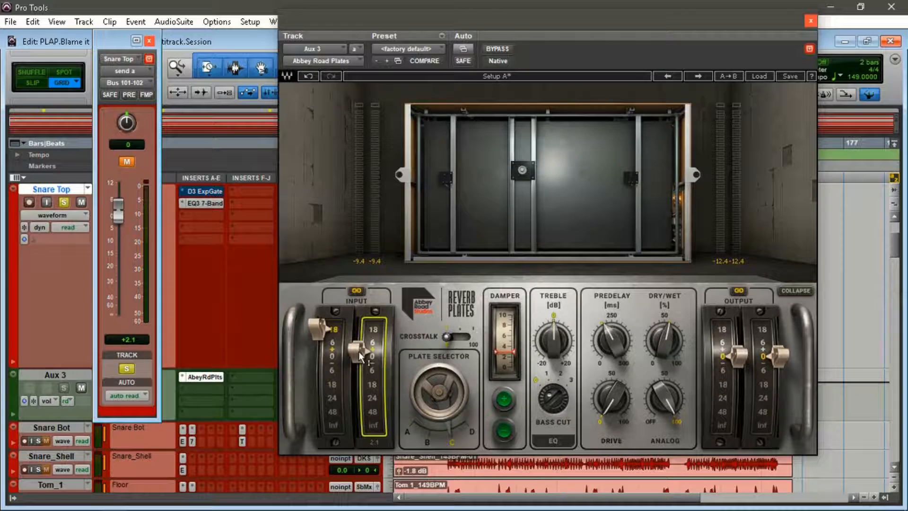
Step: Load the Full Reset factory preset in the Abbey Road Plates reverb
{"action": "left_click", "coordinate": [315, 77]}
{"action": "left_click", "coordinate": [759, 76]}
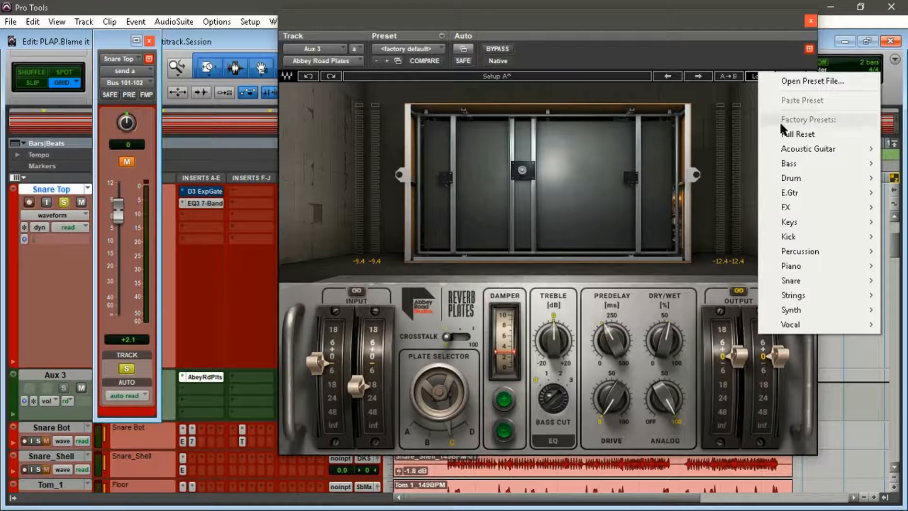
{"action": "left_click", "coordinate": [800, 134]}
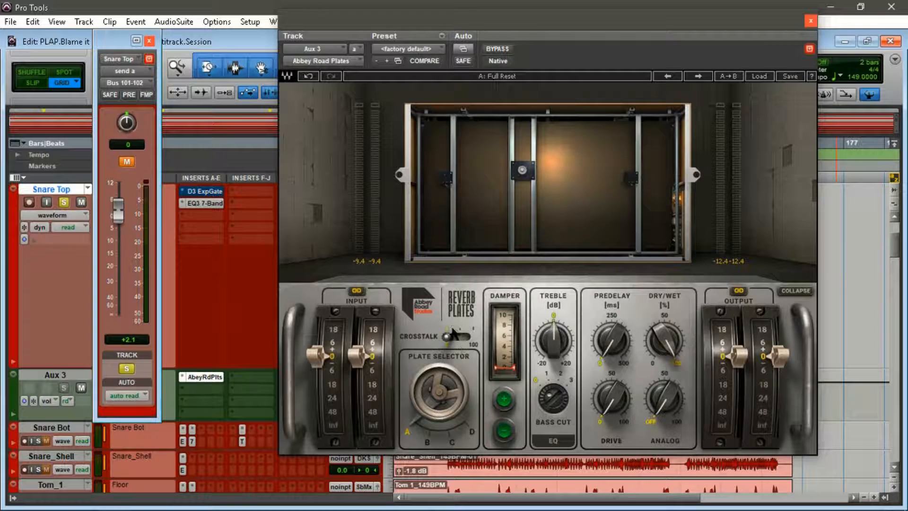
Step: Try the different plates on the reverb's plate selector and finish on plate D, keeping crosstalk at 0
{"action": "left_click_drag", "start_coordinate": [453, 334], "coordinate": [447, 336]}
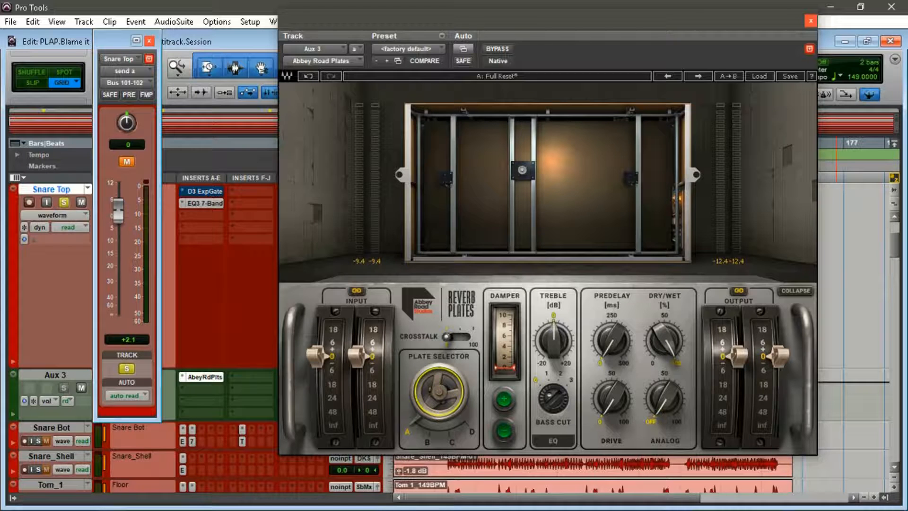
{"action": "left_click_drag", "start_coordinate": [439, 392], "coordinate": [439, 382]}
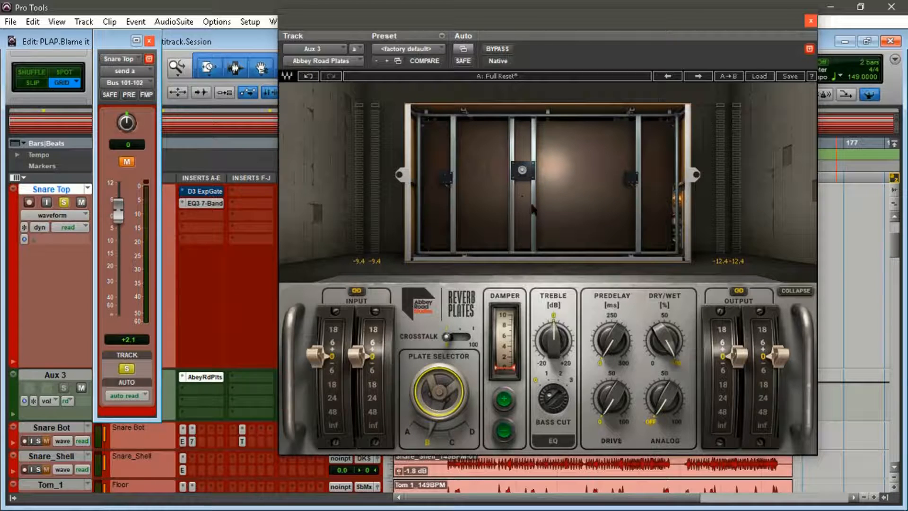
{"action": "left_click_drag", "start_coordinate": [439, 392], "coordinate": [439, 422]}
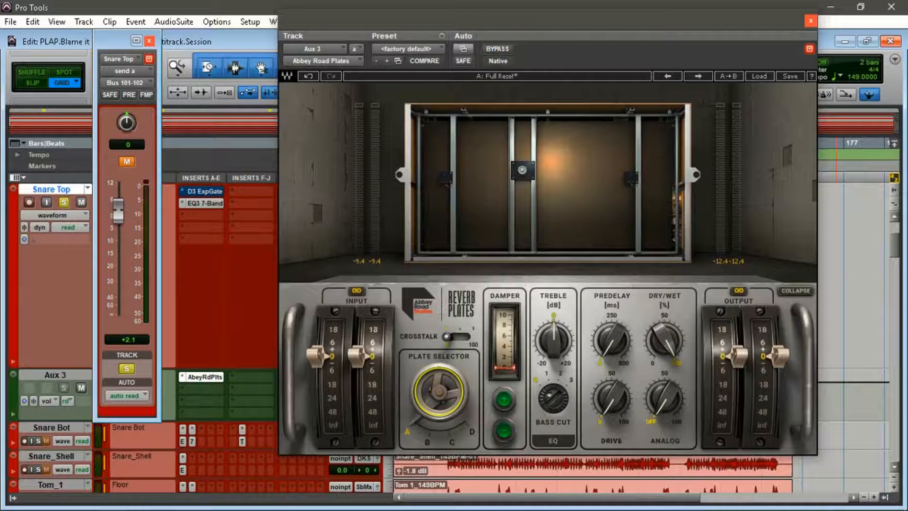
{"action": "left_click_drag", "start_coordinate": [439, 392], "coordinate": [439, 422]}
{"action": "left_click_drag", "start_coordinate": [439, 391], "coordinate": [439, 361]}
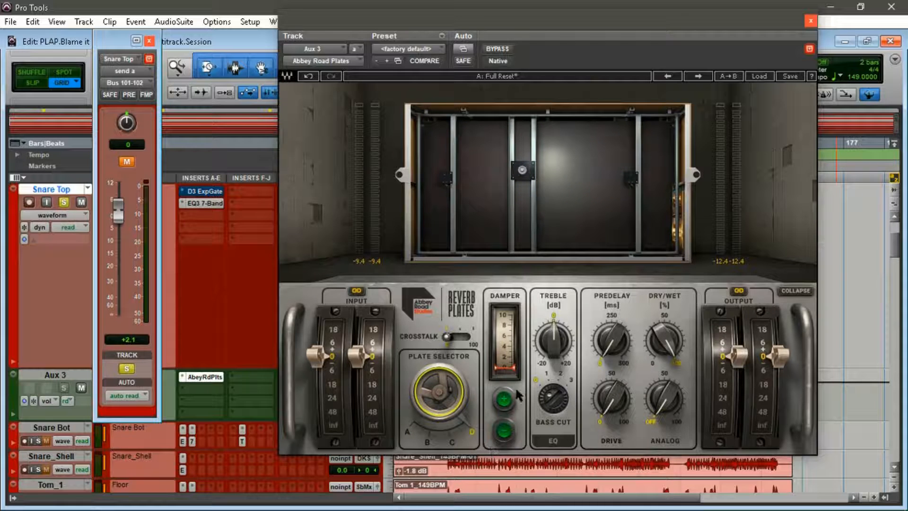
Step: Raise and lower the reverb's damper, leaving it at about 6
{"action": "left_click_drag", "start_coordinate": [505, 371], "coordinate": [505, 351]}
{"action": "left_click", "coordinate": [504, 400]}
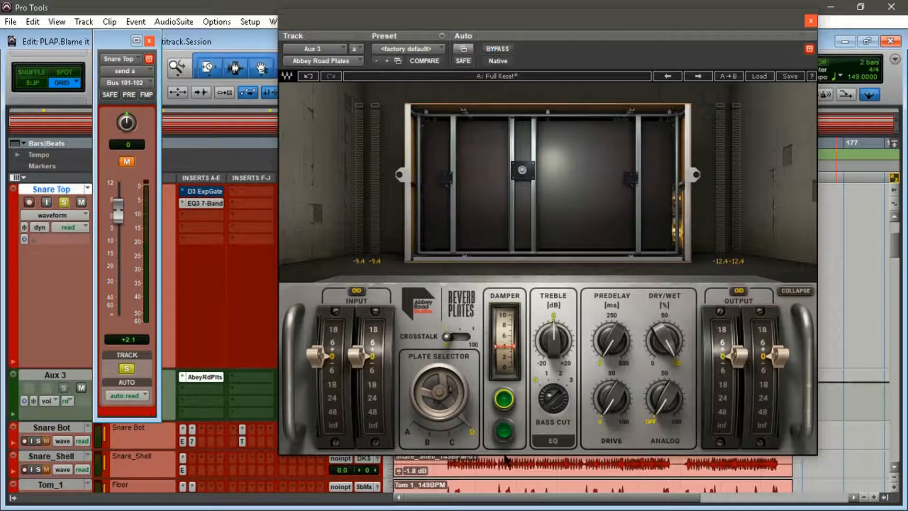
{"action": "left_click", "coordinate": [505, 431]}
{"action": "left_click", "coordinate": [506, 400]}
{"action": "left_click", "coordinate": [505, 400]}
{"action": "left_click", "coordinate": [504, 430]}
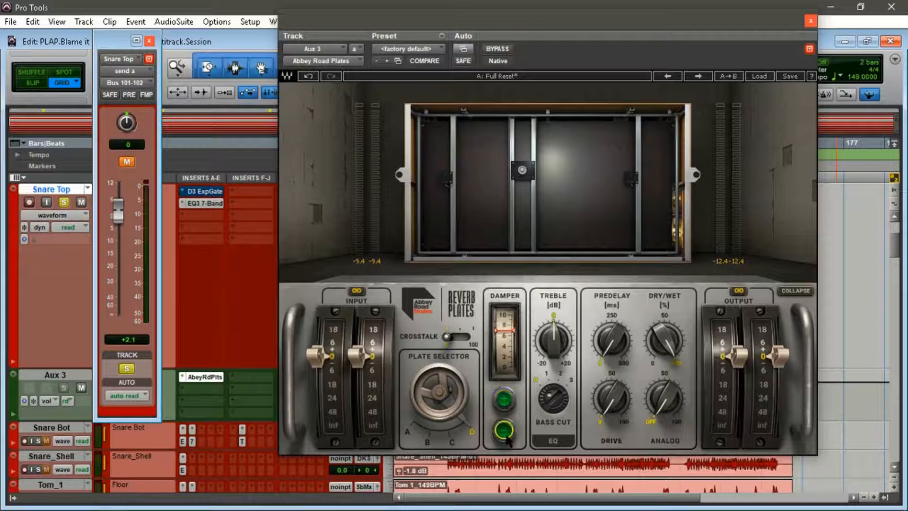
Step: Adjust the reverb's treble slightly around 0 dB and leave the bass cut at 0
{"action": "left_click", "coordinate": [555, 342]}
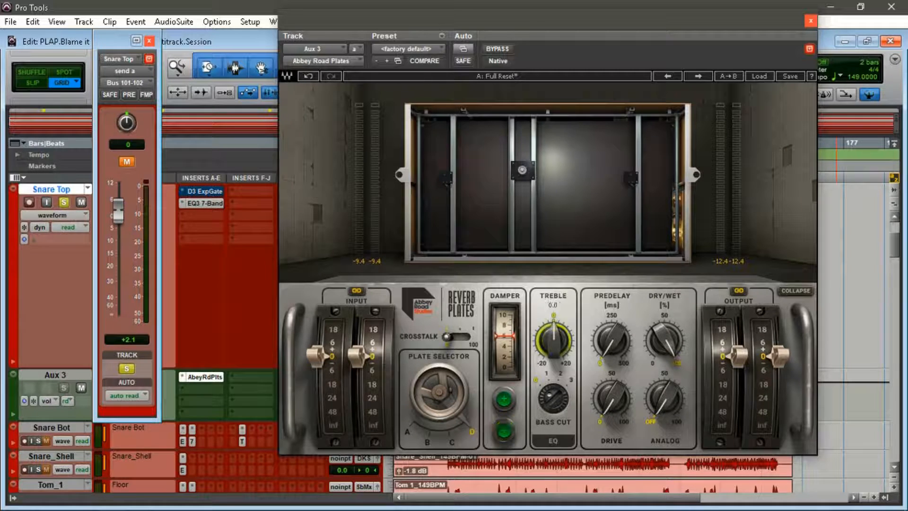
{"action": "mouse_move", "coordinate": [555, 342]}
{"action": "left_mouse_down"}
{"action": "mouse_move", "coordinate": [555, 331]}
{"action": "mouse_move", "coordinate": [555, 344]}
{"action": "left_mouse_up"}
{"action": "scroll", "coordinate": [565, 358], "scroll_direction": "up", "scroll_amount": 1}
{"action": "left_click", "coordinate": [552, 401]}
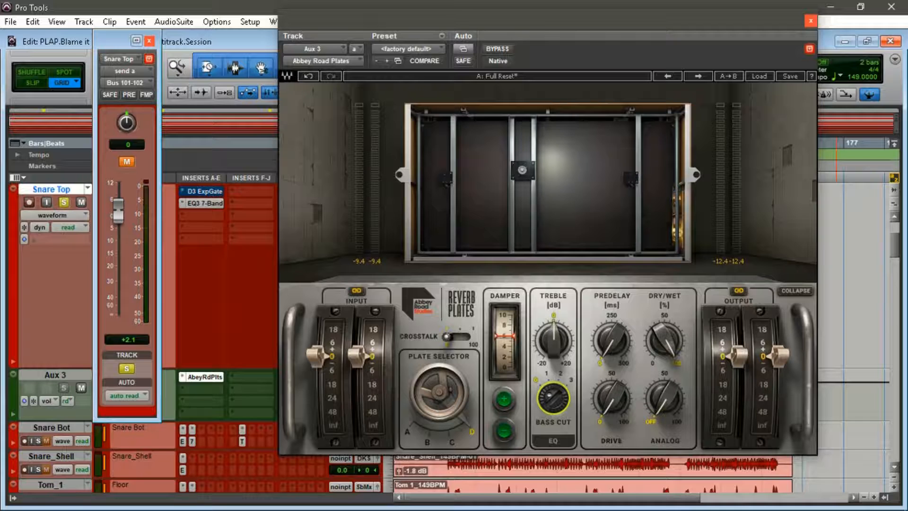
{"action": "mouse_move", "coordinate": [552, 401]}
{"action": "left_mouse_down"}
{"action": "mouse_move", "coordinate": [552, 373]}
{"action": "mouse_move", "coordinate": [552, 401]}
{"action": "left_mouse_up"}
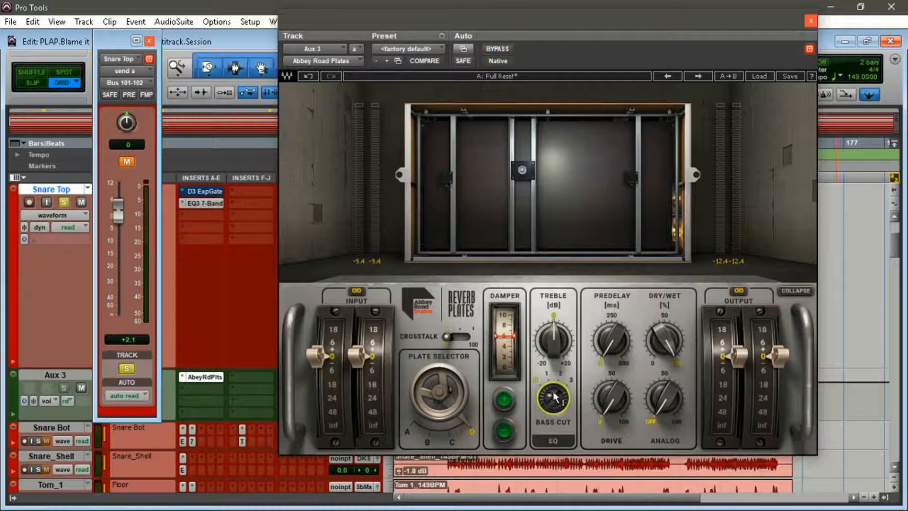
{"action": "left_click_drag", "start_coordinate": [553, 340], "coordinate": [553, 342]}
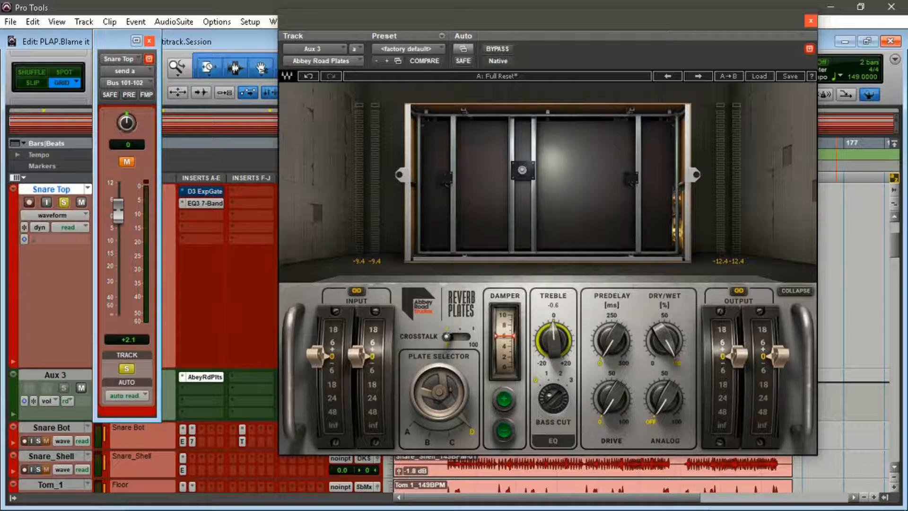
{"action": "left_click_drag", "start_coordinate": [553, 342], "coordinate": [555, 335]}
Step: Raise the reverb's predelay, and bring it back down to under 100 ms
{"action": "mouse_move", "coordinate": [615, 349]}
{"action": "left_mouse_down"}
{"action": "mouse_move", "coordinate": [615, 318]}
{"action": "mouse_move", "coordinate": [624, 350]}
{"action": "left_mouse_up"}
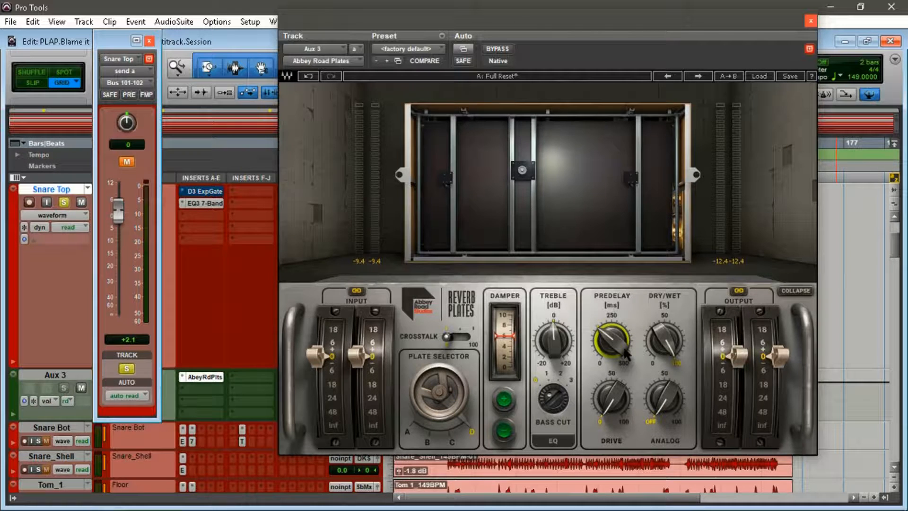
{"action": "left_click_drag", "start_coordinate": [626, 349], "coordinate": [626, 411]}
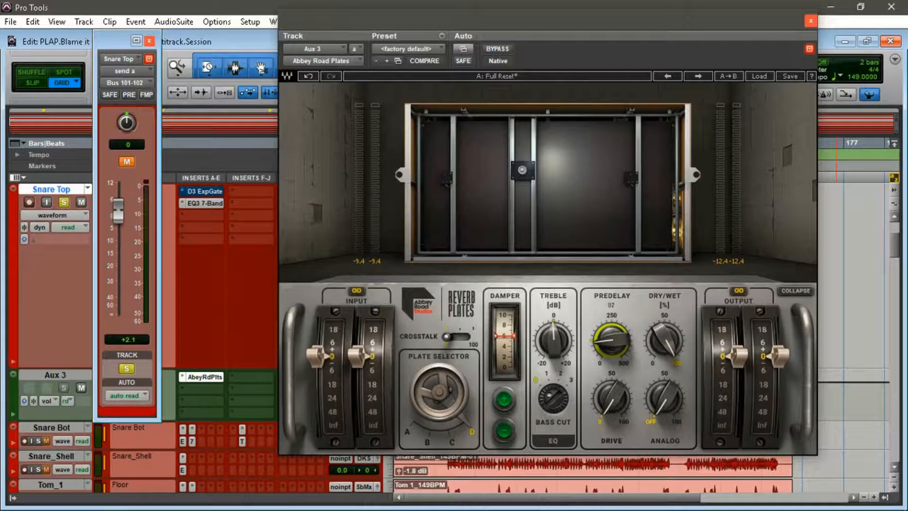
{"action": "mouse_move", "coordinate": [626, 417]}
{"action": "left_mouse_down"}
{"action": "mouse_move", "coordinate": [626, 397]}
{"action": "mouse_move", "coordinate": [626, 440]}
{"action": "mouse_move", "coordinate": [625, 428]}
{"action": "left_mouse_up"}
Step: Try the reverb's dry/wet mix at 0% and set it to about 50%
{"action": "mouse_move", "coordinate": [664, 340]}
{"action": "left_mouse_down"}
{"action": "mouse_move", "coordinate": [664, 350]}
{"action": "mouse_move", "coordinate": [665, 322]}
{"action": "left_mouse_up"}
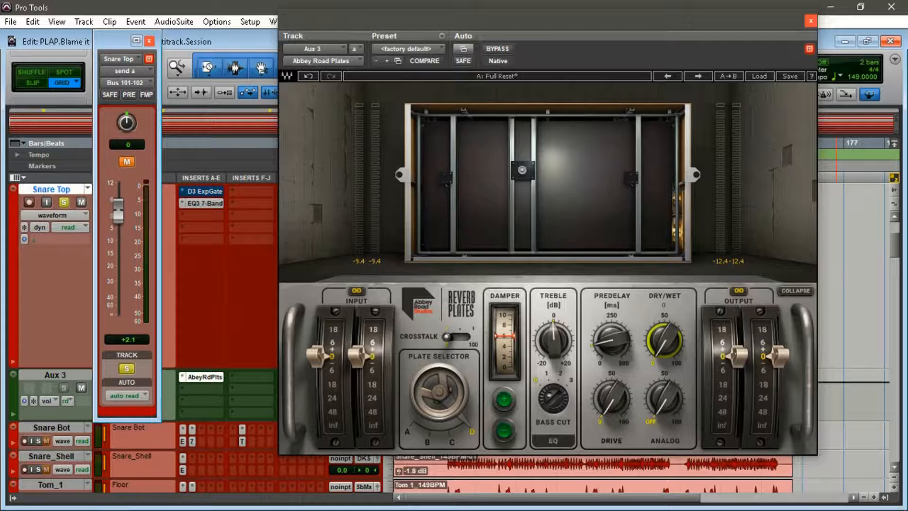
{"action": "mouse_move", "coordinate": [664, 323]}
{"action": "left_mouse_down"}
{"action": "mouse_move", "coordinate": [665, 361]}
{"action": "mouse_move", "coordinate": [664, 340]}
{"action": "left_mouse_up"}
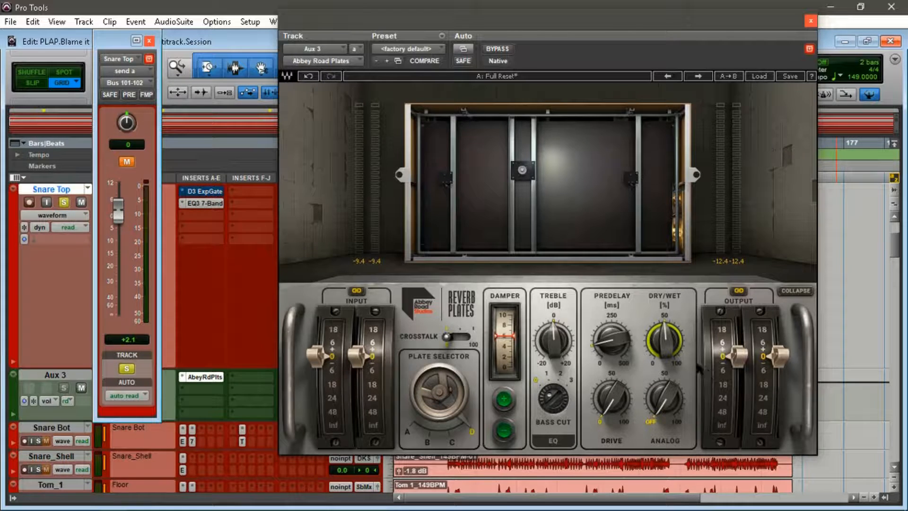
{"action": "mouse_move", "coordinate": [663, 338]}
{"action": "left_mouse_down"}
{"action": "mouse_move", "coordinate": [663, 302]}
{"action": "mouse_move", "coordinate": [663, 342]}
{"action": "left_mouse_up"}
Step: Lower the Snare Top send level to -7.8 dB and return the reverb's dry/wet mix to about 50% after trying 100%
{"action": "left_click_drag", "start_coordinate": [402, 26], "coordinate": [481, 33]}
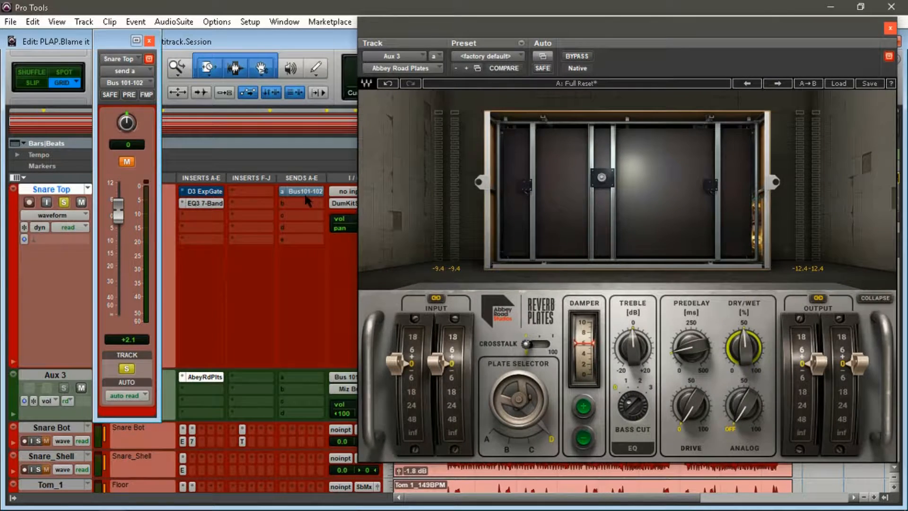
{"action": "left_click_drag", "start_coordinate": [122, 228], "coordinate": [123, 244]}
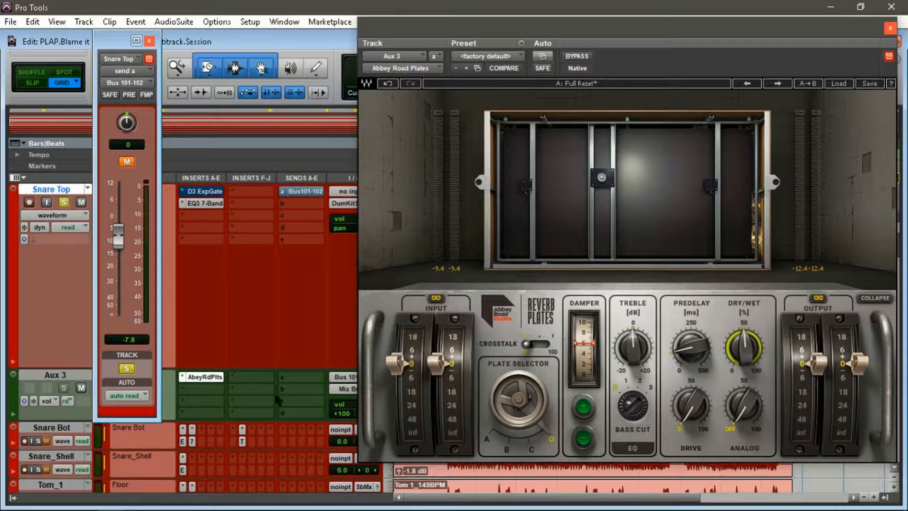
{"action": "left_click_drag", "start_coordinate": [741, 363], "coordinate": [741, 331]}
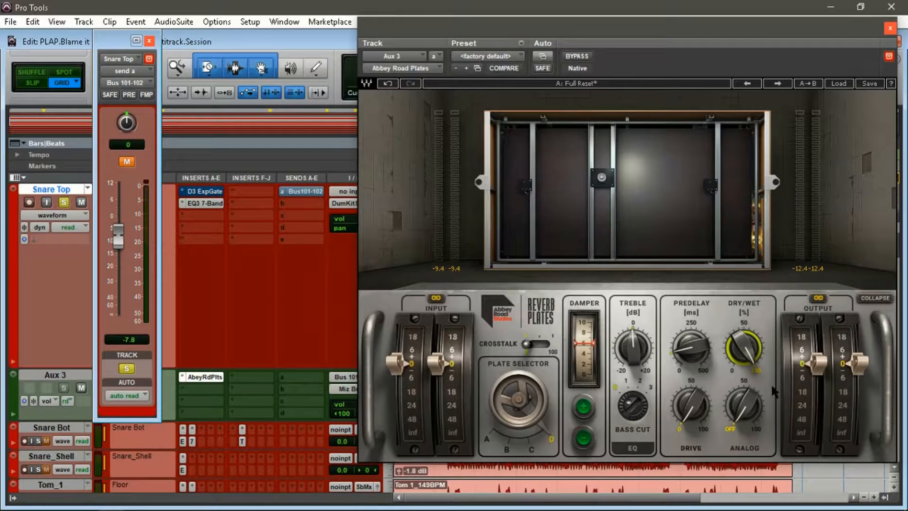
{"action": "left_click_drag", "start_coordinate": [744, 348], "coordinate": [743, 380]}
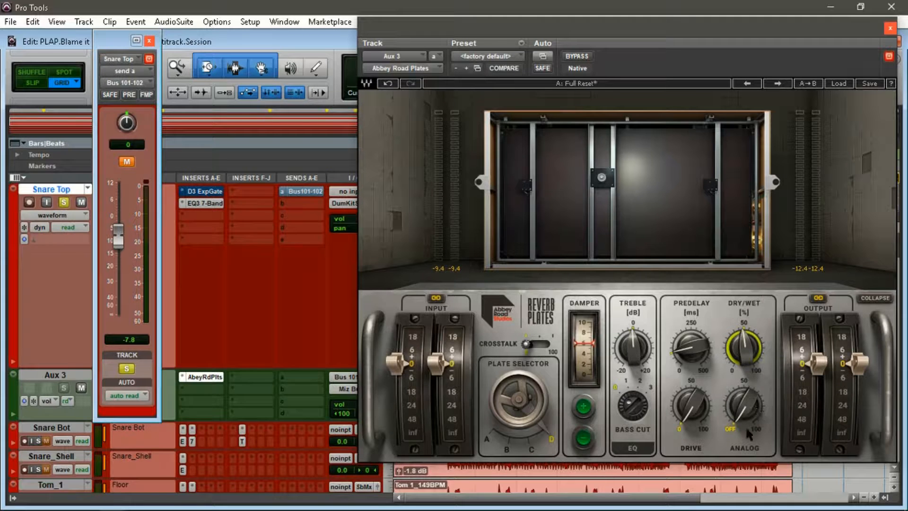
Step: Try the reverb's Analog and Drive controls, leaving Analog off and Drive at 0
{"action": "left_click_drag", "start_coordinate": [740, 416], "coordinate": [743, 417]}
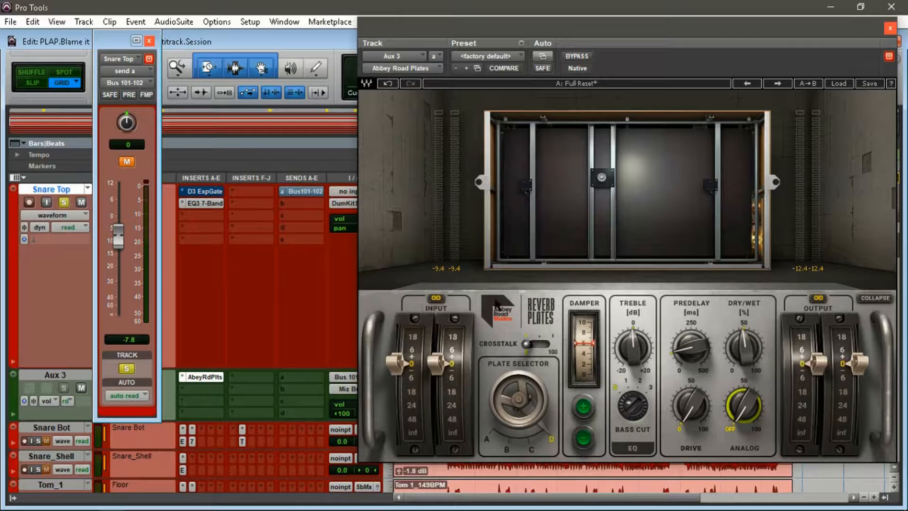
{"action": "mouse_move", "coordinate": [757, 419]}
{"action": "left_mouse_down"}
{"action": "mouse_move", "coordinate": [757, 381]}
{"action": "mouse_move", "coordinate": [757, 417]}
{"action": "left_mouse_up"}
{"action": "mouse_move", "coordinate": [739, 407]}
{"action": "left_mouse_down"}
{"action": "mouse_move", "coordinate": [739, 370]}
{"action": "mouse_move", "coordinate": [742, 418]}
{"action": "left_mouse_up"}
{"action": "mouse_move", "coordinate": [691, 406]}
{"action": "left_mouse_down"}
{"action": "mouse_move", "coordinate": [690, 384]}
{"action": "mouse_move", "coordinate": [691, 412]}
{"action": "left_mouse_up"}
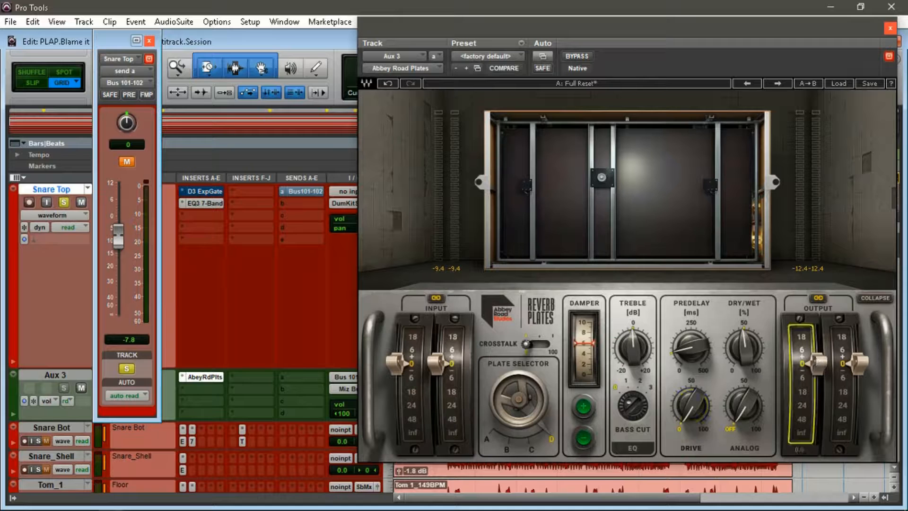
Step: Lower the reverb's linked output faders to just above the -6 dB mark
{"action": "left_click_drag", "start_coordinate": [816, 363], "coordinate": [816, 369]}
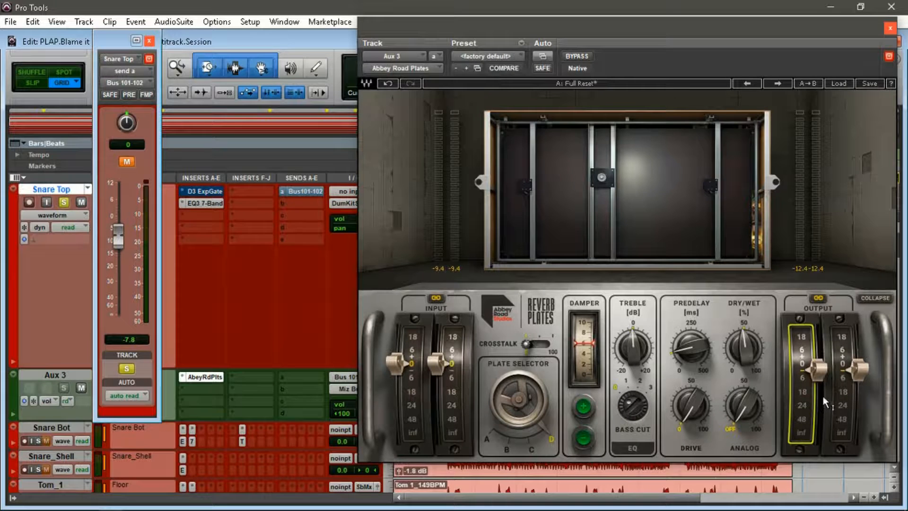
{"action": "left_click_drag", "start_coordinate": [822, 378], "coordinate": [822, 381]}
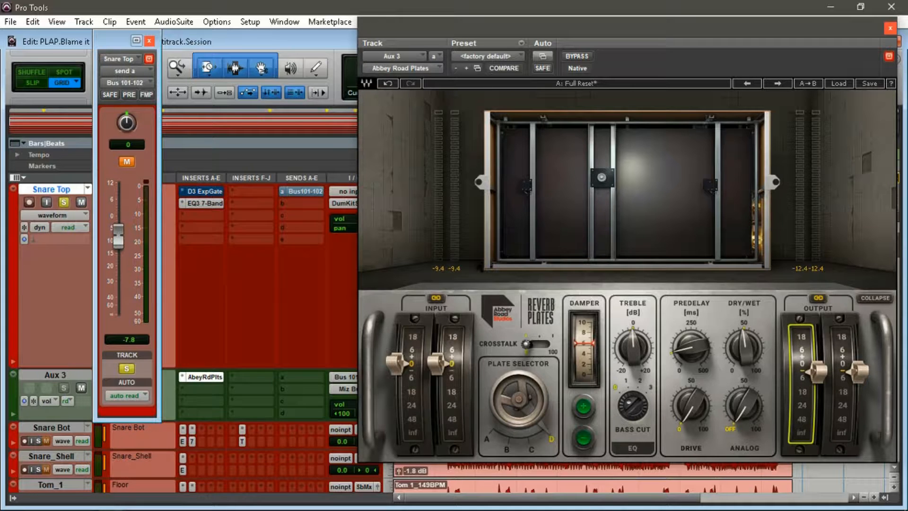
{"action": "left_click_drag", "start_coordinate": [807, 382], "coordinate": [807, 386]}
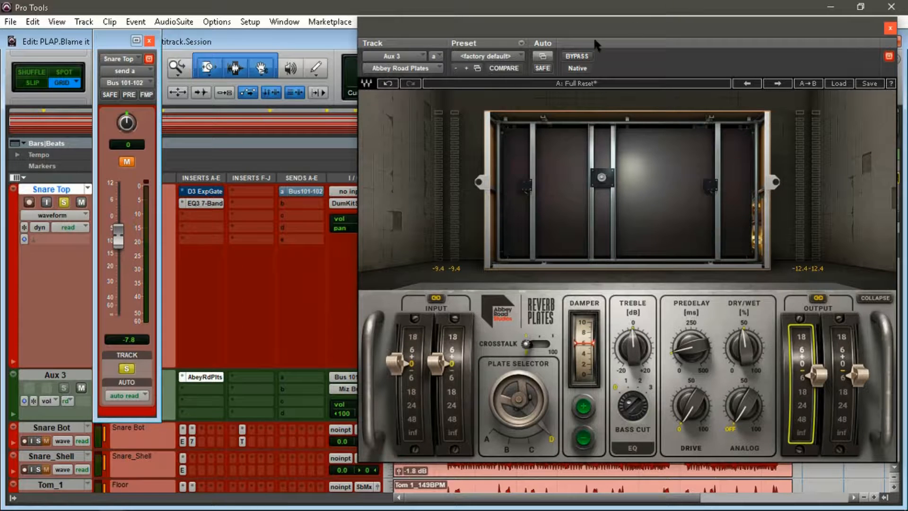
Step: Rearrange the send and reverb windows to uncover the track's sends, and unmute the Snare Top send to Bus 101-102
{"action": "left_click_drag", "start_coordinate": [583, 36], "coordinate": [471, 28]}
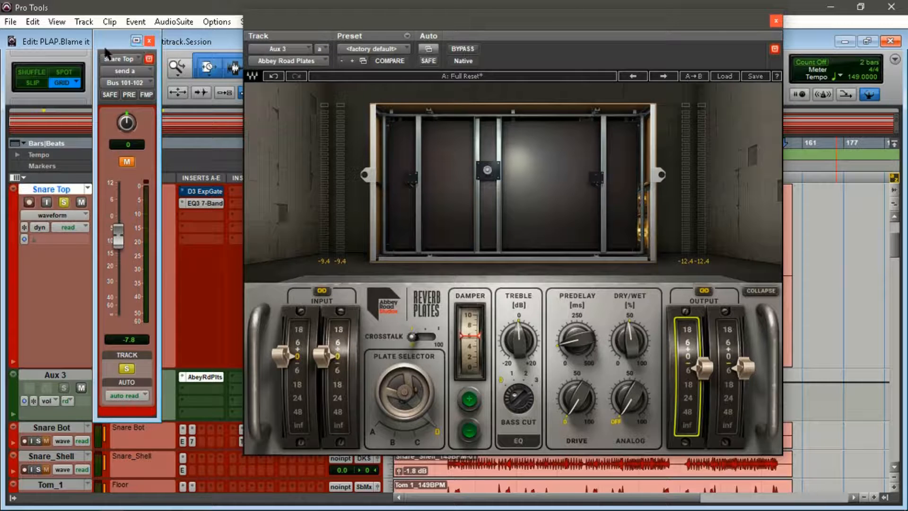
{"action": "left_click_drag", "start_coordinate": [111, 46], "coordinate": [114, 56]}
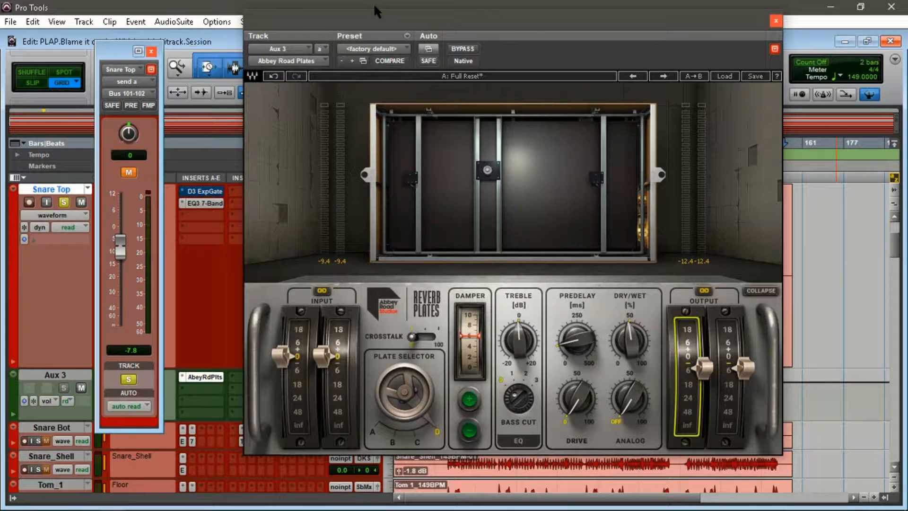
{"action": "left_click_drag", "start_coordinate": [496, 27], "coordinate": [627, 44]}
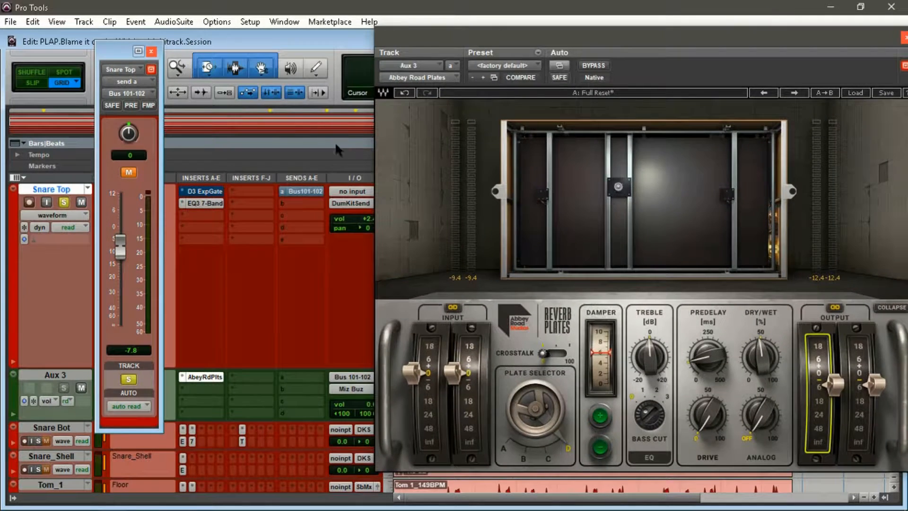
{"action": "left_click", "coordinate": [129, 172]}
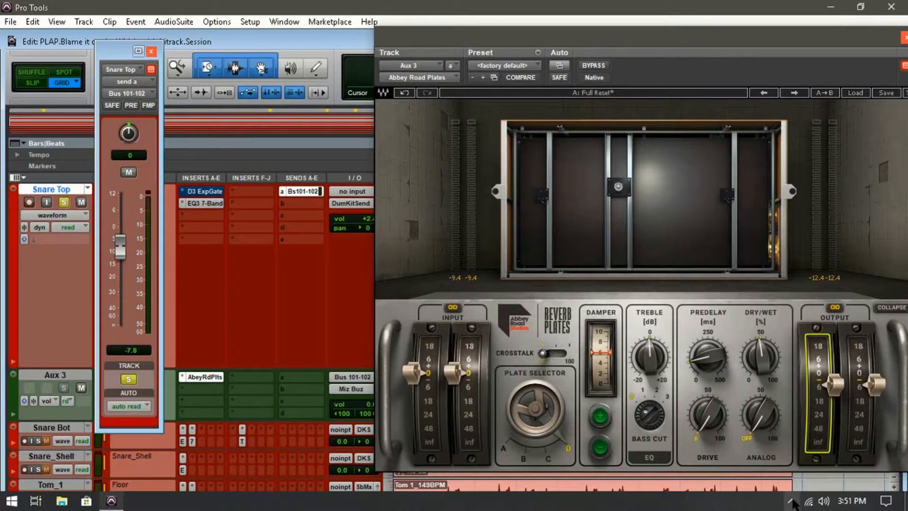
Step: Switch to OBS, mute the Audio Input Capture source, and return to Pro Tools
{"action": "left_click", "coordinate": [791, 501]}
{"action": "left_click", "coordinate": [804, 477]}
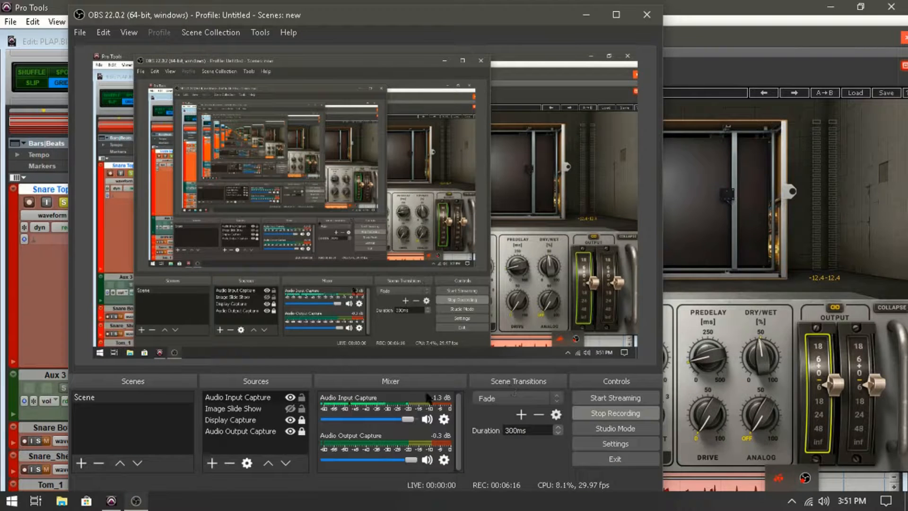
{"action": "left_click", "coordinate": [427, 418]}
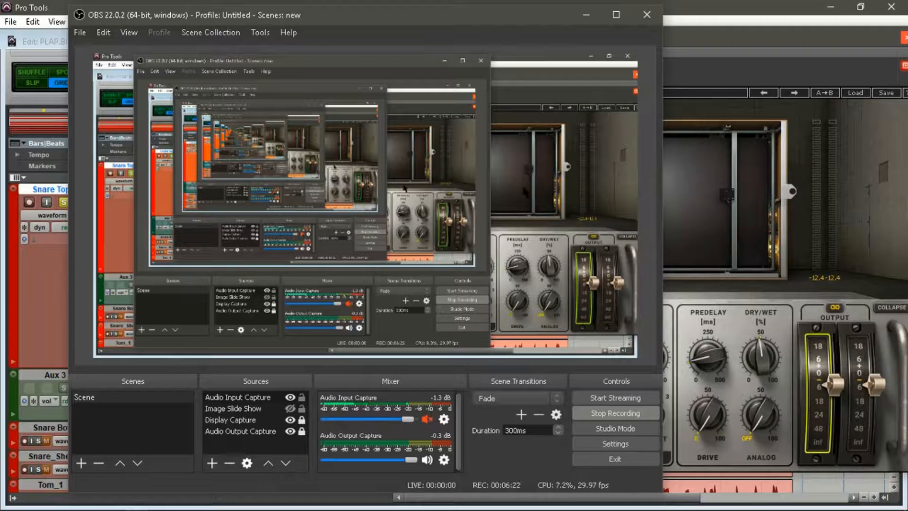
{"action": "left_click", "coordinate": [585, 18]}
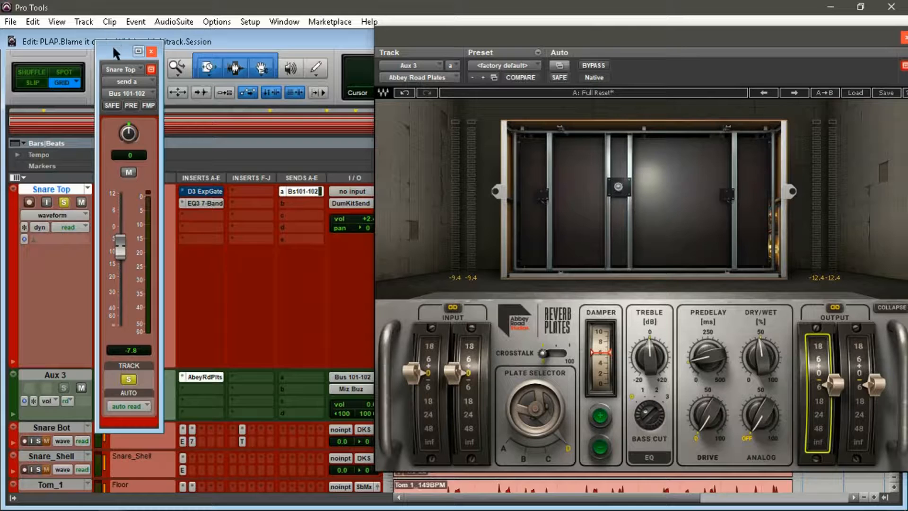
Step: Move the reverb window closer to the Snare Top send window and start playback of the session
{"action": "left_click_drag", "start_coordinate": [112, 45], "coordinate": [108, 43]}
{"action": "left_click_drag", "start_coordinate": [432, 37], "coordinate": [342, 34]}
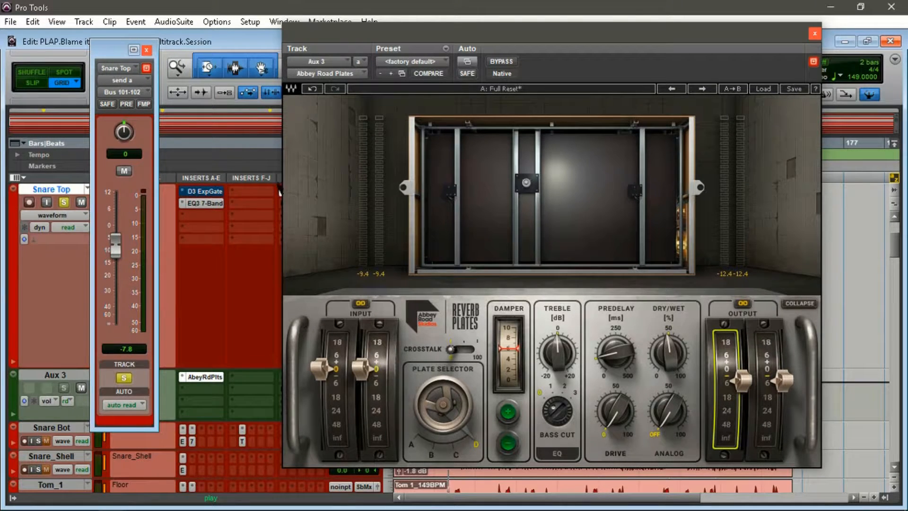
{"action": "key", "text": "space"}
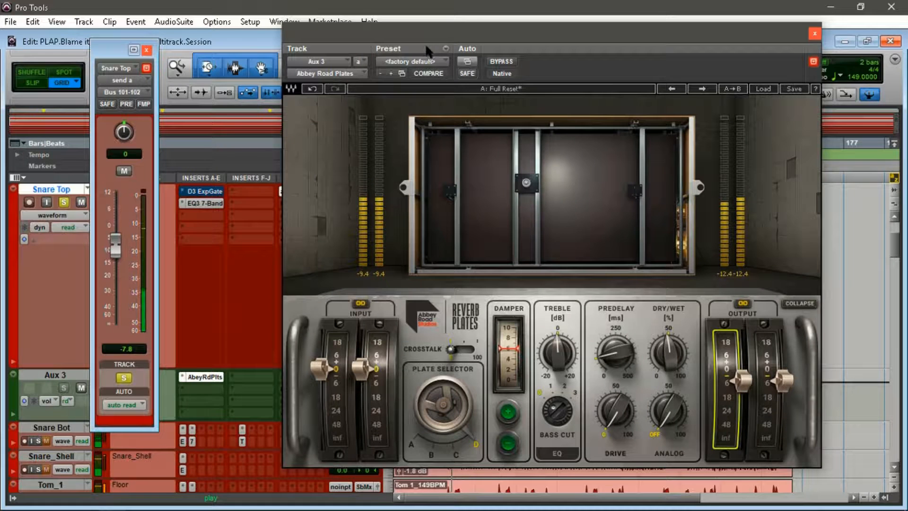
{"action": "left_click_drag", "start_coordinate": [413, 30], "coordinate": [387, 34]}
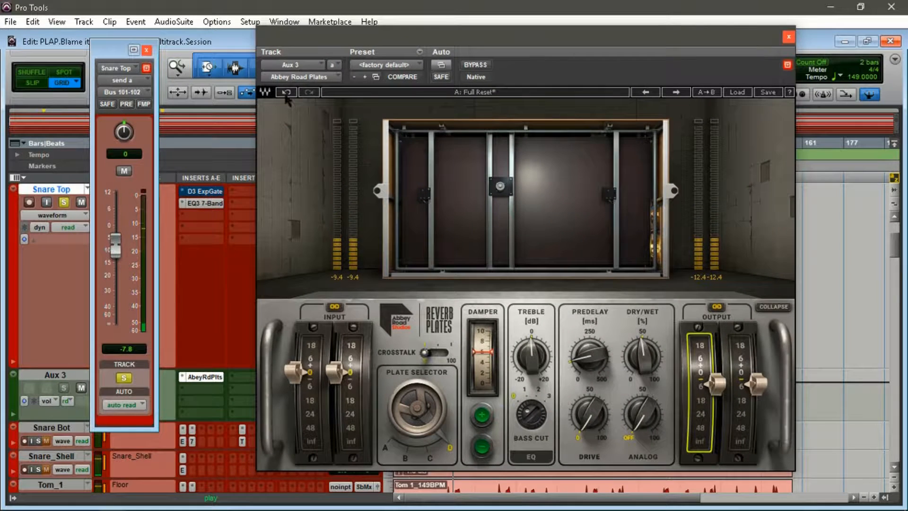
Step: Toggle the reverb's bypass on and off for comparison, and load the Acoustic Guitar 1 preset
{"action": "left_click", "coordinate": [474, 65]}
{"action": "left_click", "coordinate": [474, 66]}
{"action": "left_click", "coordinate": [675, 92]}
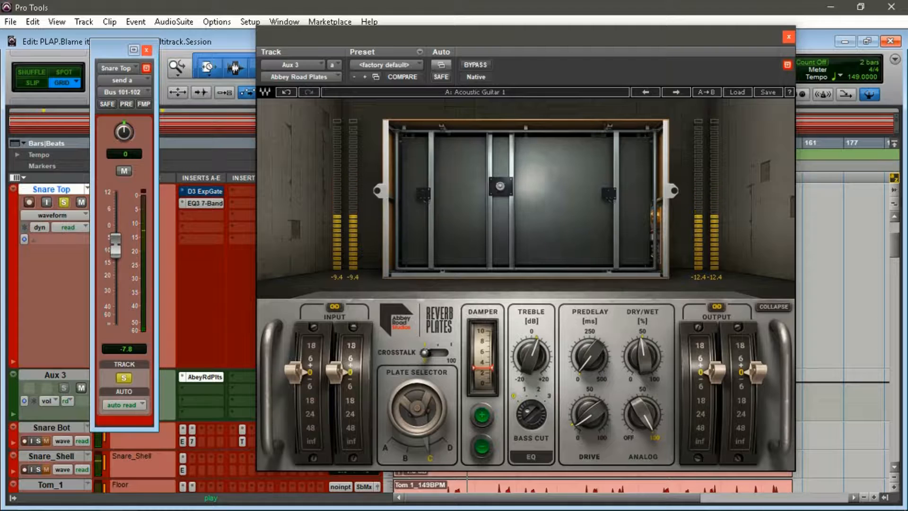
Step: Switch the reverb to plate B with the damper at about 5, and set the bass cut to 1
{"action": "left_click", "coordinate": [415, 395]}
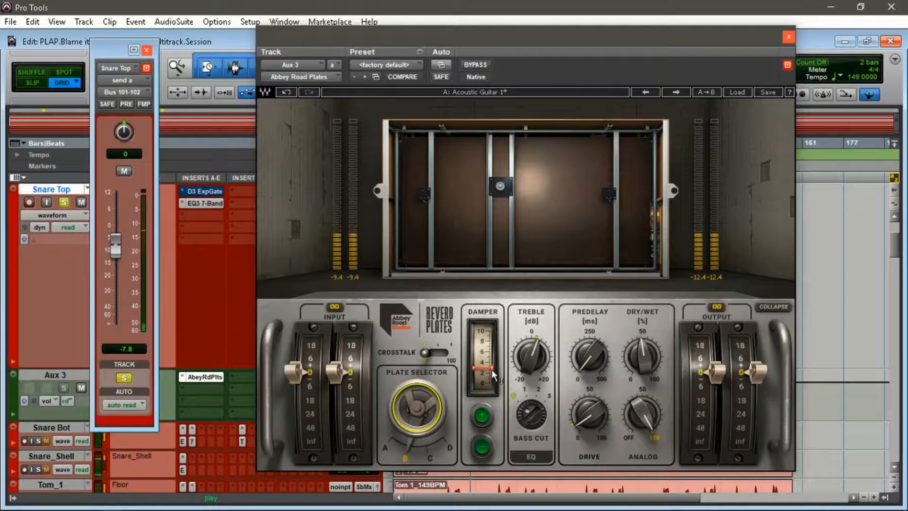
{"action": "left_click_drag", "start_coordinate": [490, 370], "coordinate": [490, 358]}
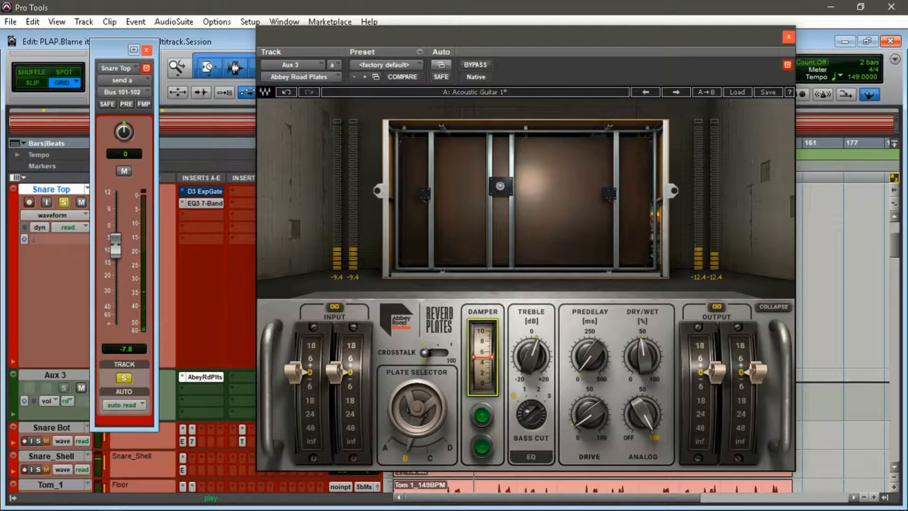
{"action": "mouse_move", "coordinate": [545, 352]}
{"action": "left_mouse_down"}
{"action": "mouse_move", "coordinate": [545, 337]}
{"action": "mouse_move", "coordinate": [545, 373]}
{"action": "mouse_move", "coordinate": [545, 347]}
{"action": "left_mouse_up"}
{"action": "mouse_move", "coordinate": [535, 417]}
{"action": "left_mouse_down"}
{"action": "mouse_move", "coordinate": [535, 380]}
{"action": "mouse_move", "coordinate": [535, 414]}
{"action": "left_mouse_up"}
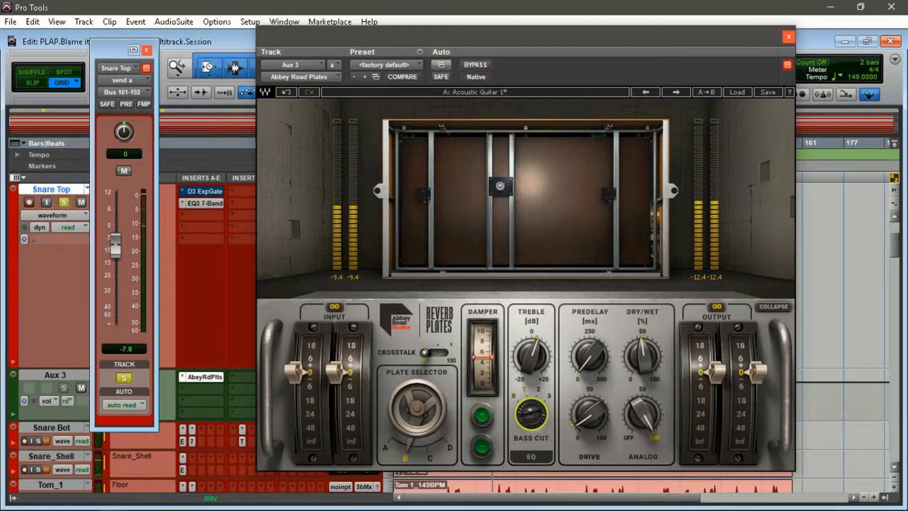
Step: Set the reverb's predelay to 196 ms and its dry/wet mix to 100%, keeping Analog at 100
{"action": "left_click_drag", "start_coordinate": [580, 342], "coordinate": [581, 331]}
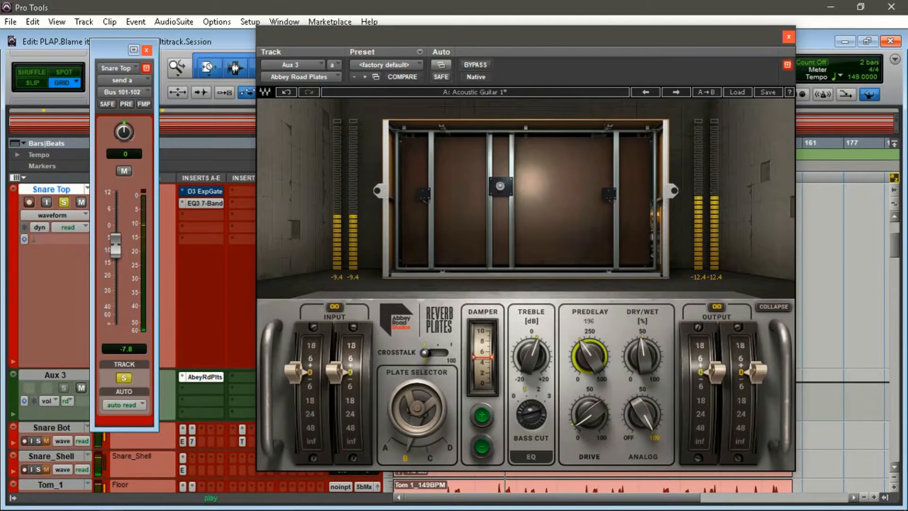
{"action": "left_click_drag", "start_coordinate": [644, 356], "coordinate": [644, 326]}
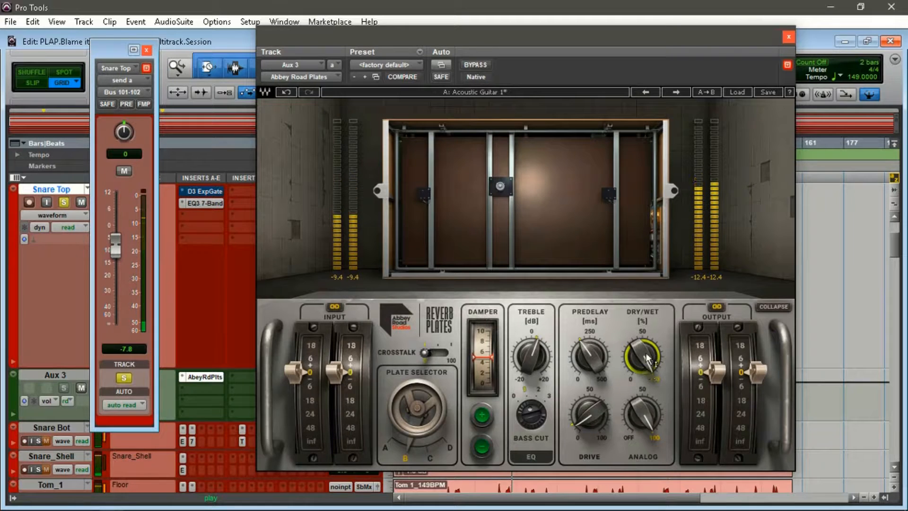
{"action": "mouse_move", "coordinate": [647, 359]}
{"action": "left_mouse_down"}
{"action": "mouse_move", "coordinate": [647, 402]}
{"action": "mouse_move", "coordinate": [647, 359]}
{"action": "left_mouse_up"}
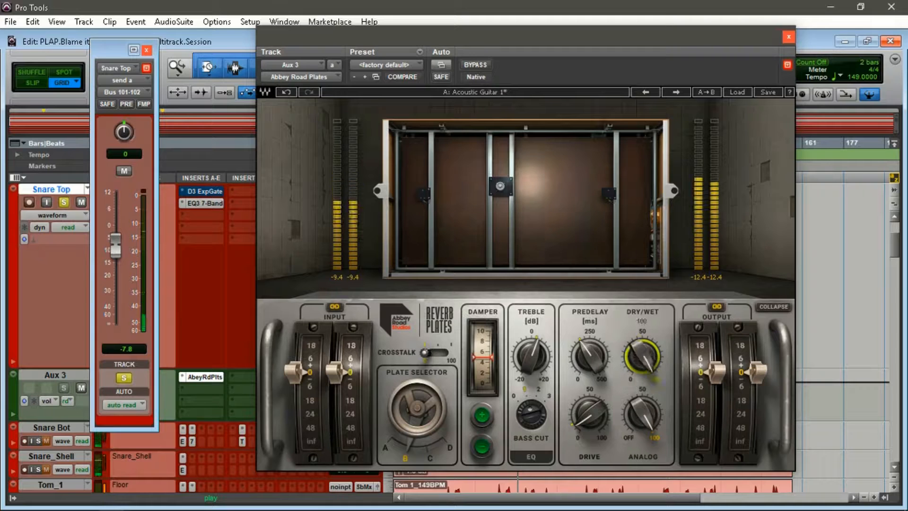
{"action": "mouse_move", "coordinate": [642, 415]}
{"action": "left_mouse_down"}
{"action": "mouse_move", "coordinate": [642, 431]}
{"action": "mouse_move", "coordinate": [642, 401]}
{"action": "left_mouse_up"}
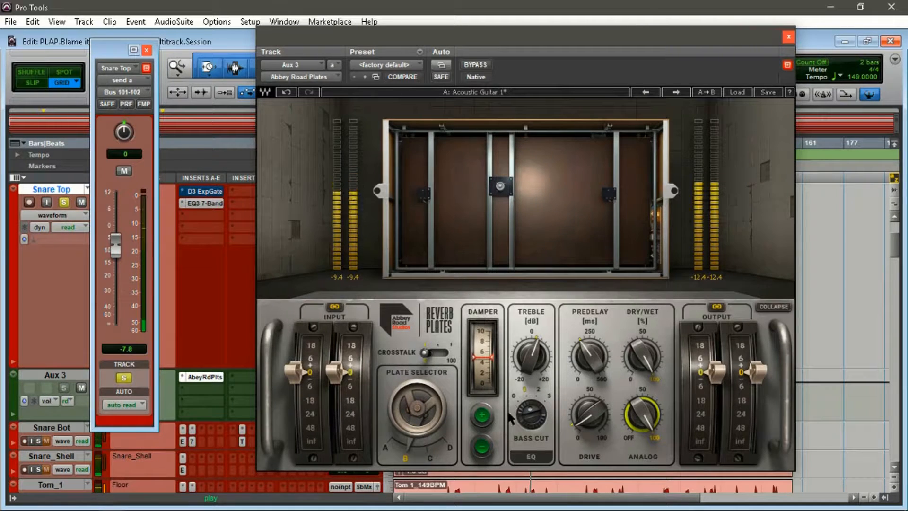
Step: Raise the reverb's damper to about 6 and switch to plate A
{"action": "left_click", "coordinate": [481, 416]}
{"action": "left_click_drag", "start_coordinate": [406, 401], "coordinate": [407, 417]}
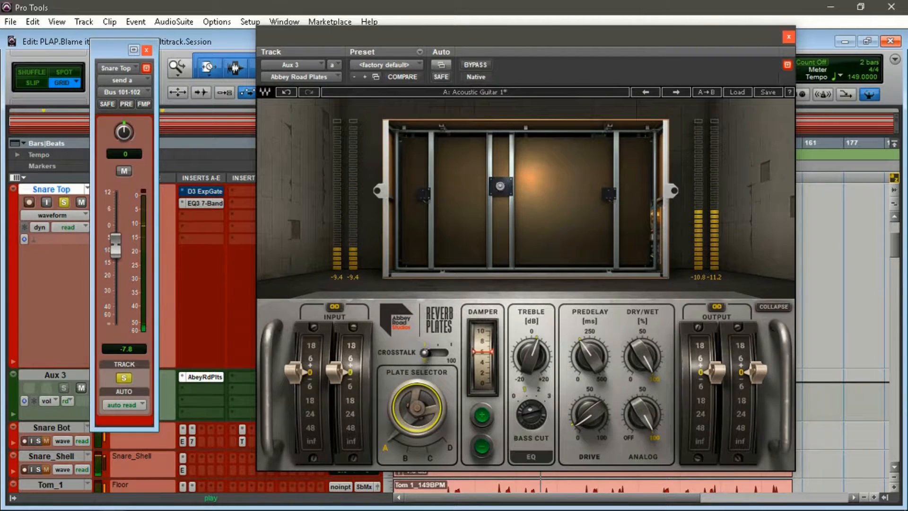
Step: Lower the reverb's predelay in stages to just under 43 ms
{"action": "left_click_drag", "start_coordinate": [606, 356], "coordinate": [606, 395]}
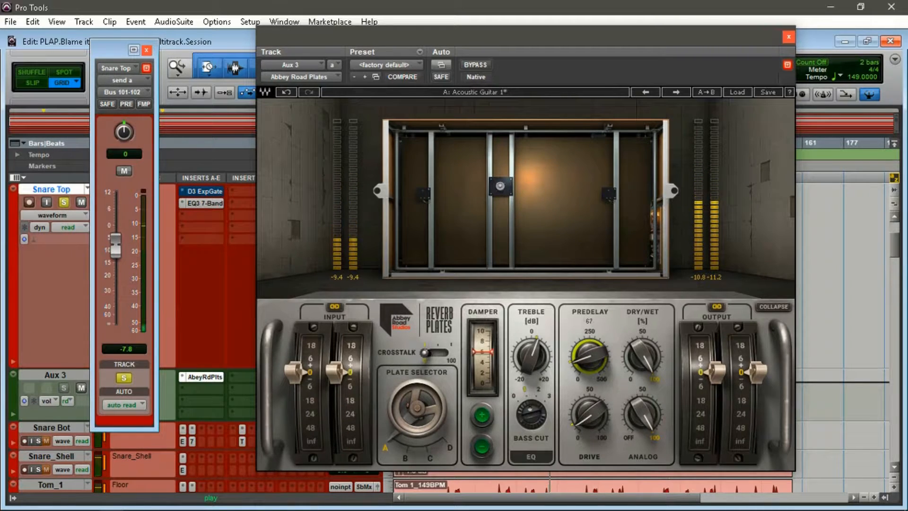
{"action": "left_click_drag", "start_coordinate": [607, 395], "coordinate": [607, 399]}
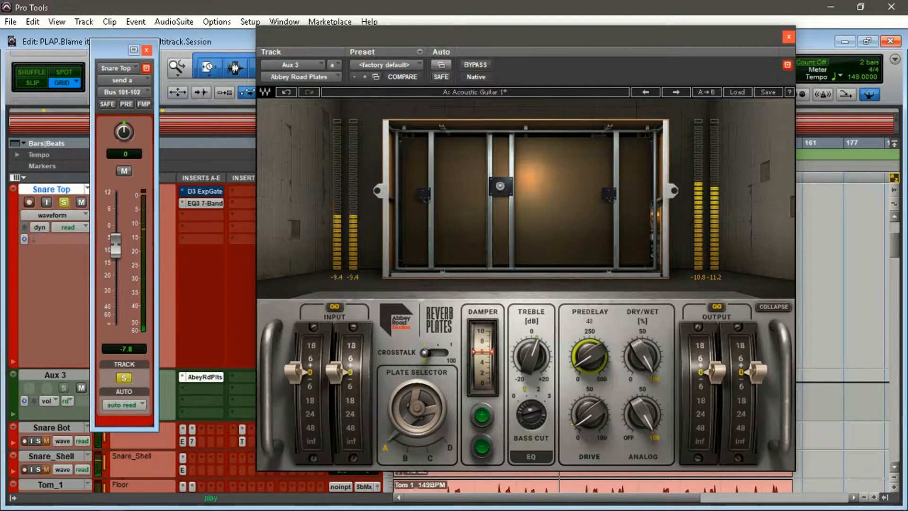
{"action": "left_click_drag", "start_coordinate": [606, 399], "coordinate": [606, 401]}
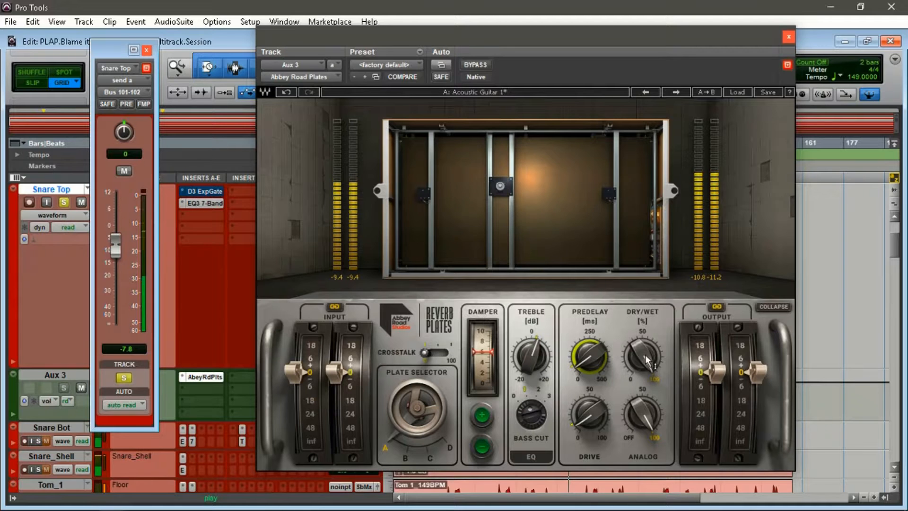
Step: Reset the reverb's drive to 0, analog to off, treble to 0 dB and bass cut to 0
{"action": "left_click", "coordinate": [589, 420]}
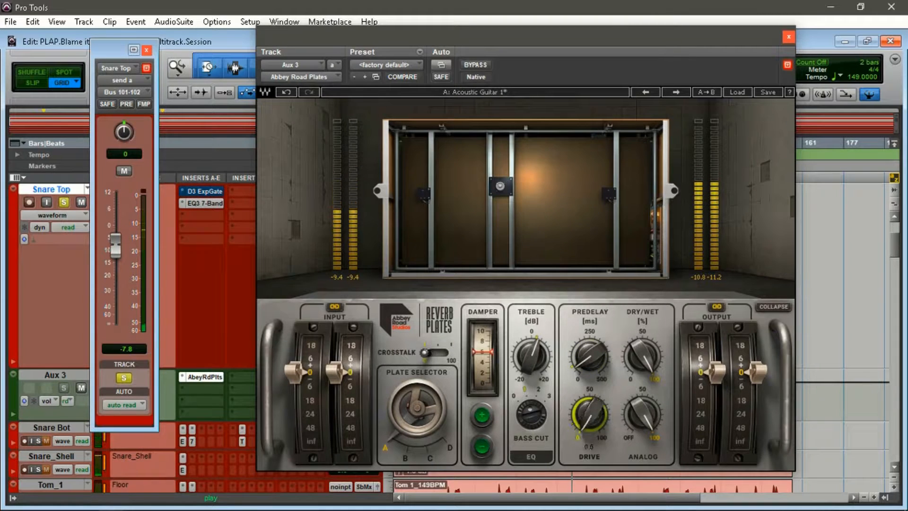
{"action": "left_click", "coordinate": [641, 415]}
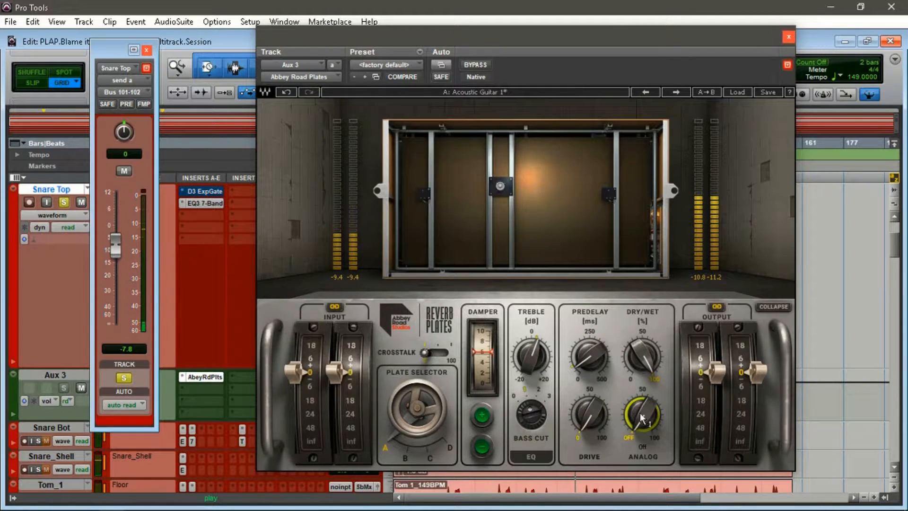
{"action": "left_click", "coordinate": [529, 362]}
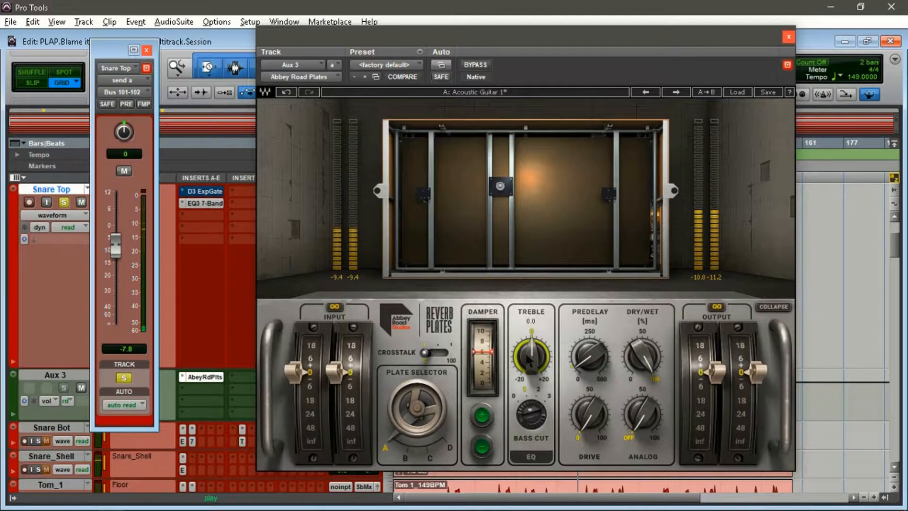
{"action": "left_click", "coordinate": [530, 414]}
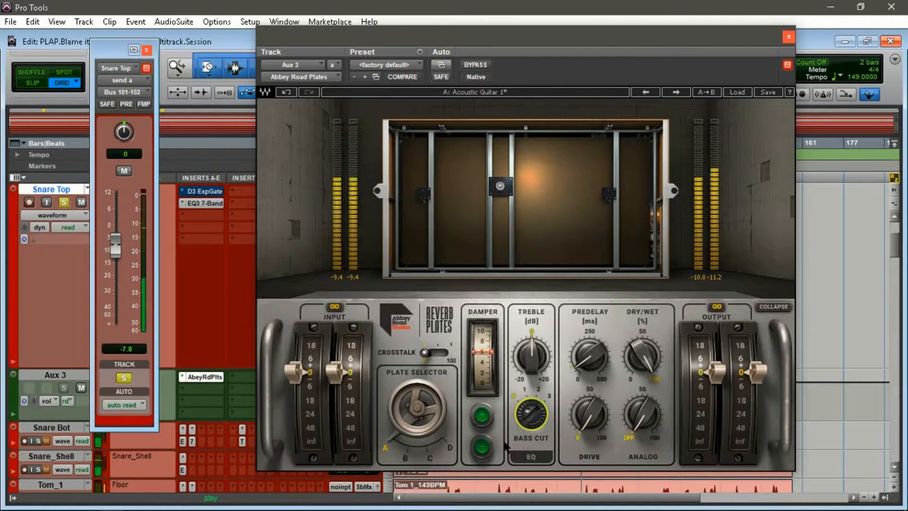
Step: Lower the reverb's damper two steps to about 4
{"action": "left_click", "coordinate": [481, 447]}
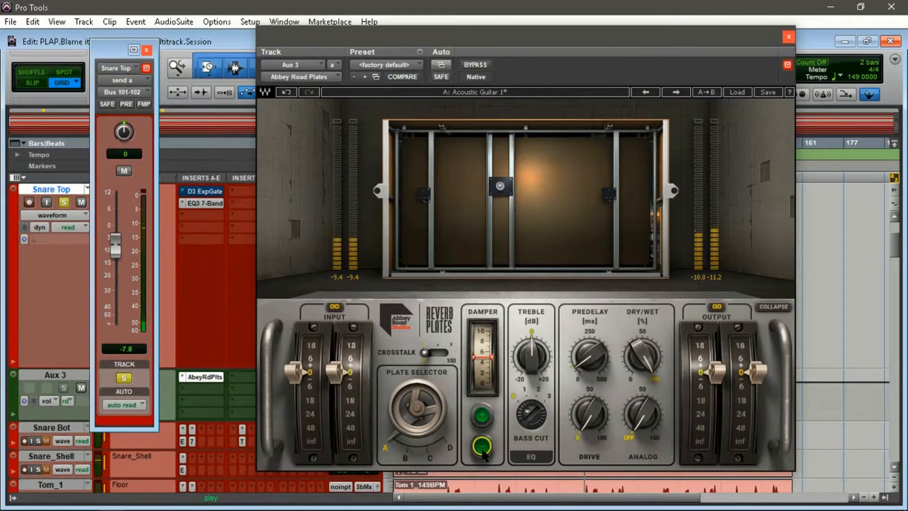
{"action": "left_click", "coordinate": [482, 447]}
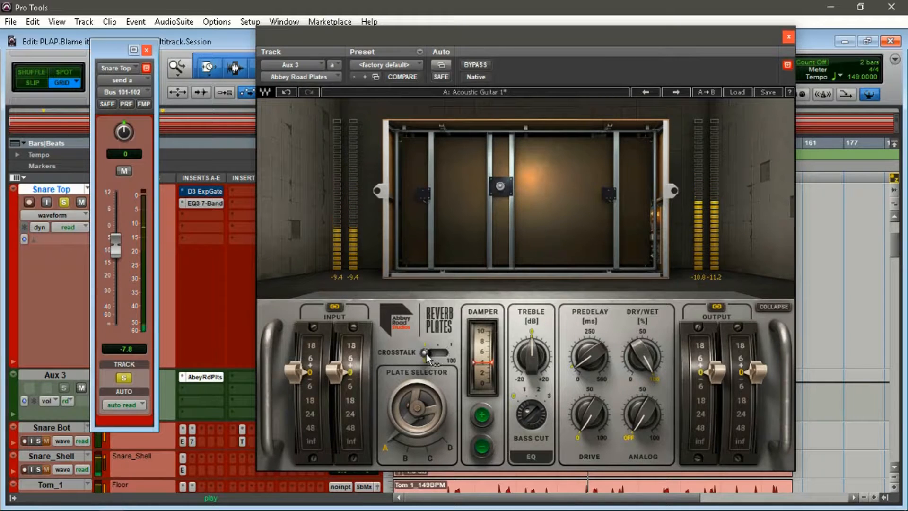
Step: Set the reverb's crosstalk to 100 and switch to plate C
{"action": "left_click_drag", "start_coordinate": [427, 358], "coordinate": [449, 352]}
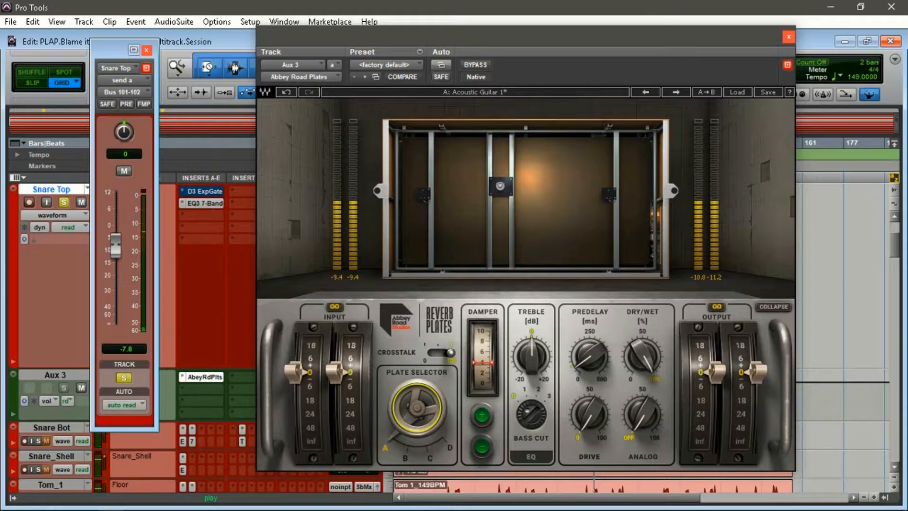
{"action": "left_click_drag", "start_coordinate": [417, 407], "coordinate": [417, 392]}
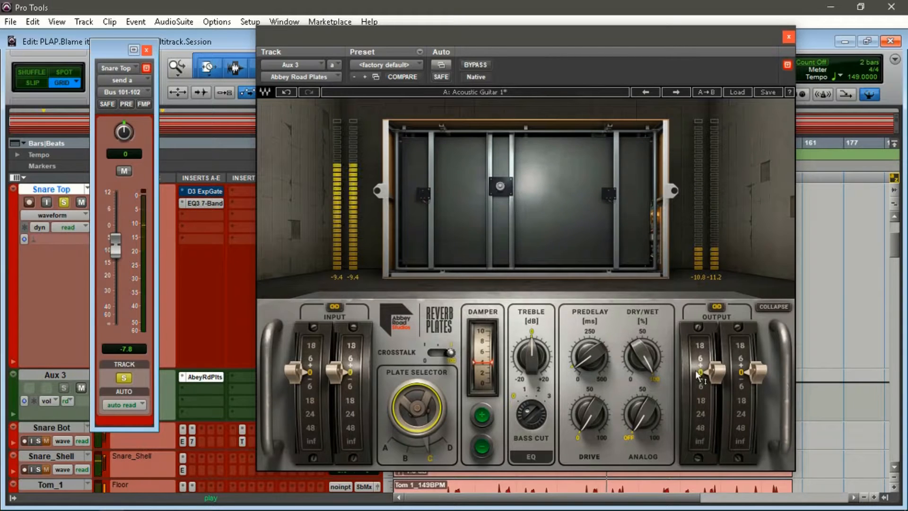
Step: Raise the Snare Top send to -1.4 dB and reposition the send and reverb windows so they sit side by side
{"action": "left_click_drag", "start_coordinate": [117, 239], "coordinate": [117, 229]}
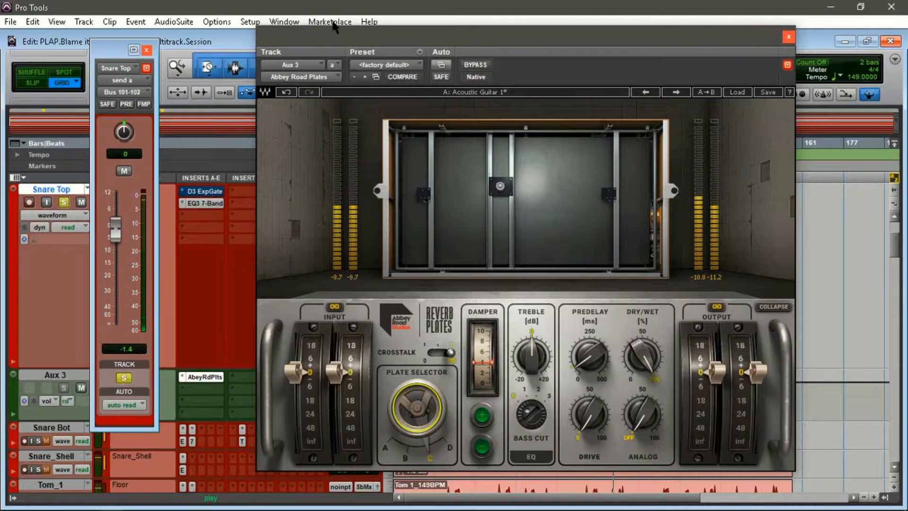
{"action": "left_click_drag", "start_coordinate": [333, 38], "coordinate": [419, 39]}
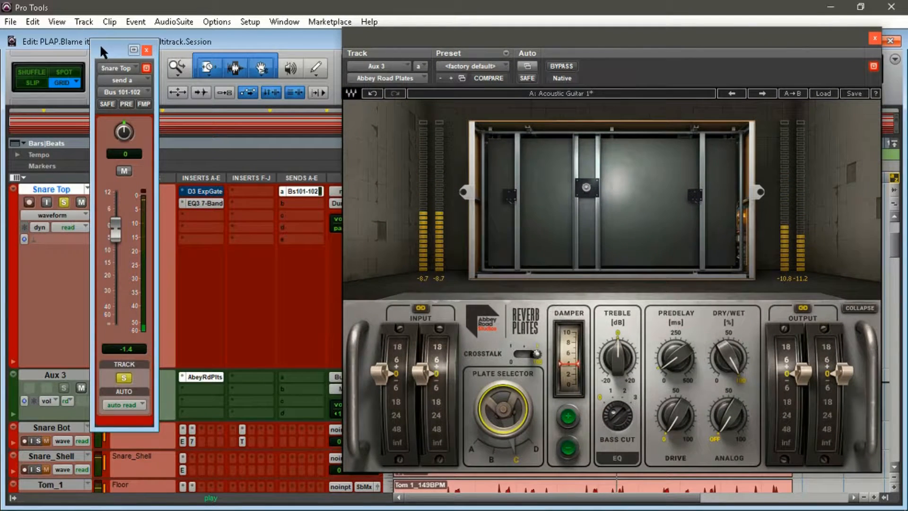
{"action": "left_click_drag", "start_coordinate": [100, 44], "coordinate": [138, 44]}
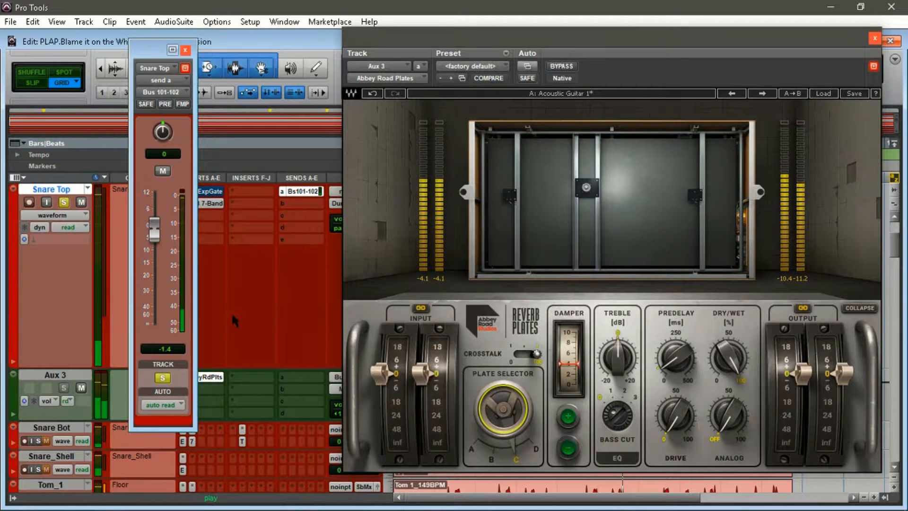
{"action": "left_click_drag", "start_coordinate": [418, 37], "coordinate": [498, 29]}
{"action": "left_click_drag", "start_coordinate": [604, 37], "coordinate": [544, 25]}
{"action": "left_click_drag", "start_coordinate": [370, 404], "coordinate": [368, 417]}
{"action": "left_click_drag", "start_coordinate": [551, 15], "coordinate": [444, 14]}
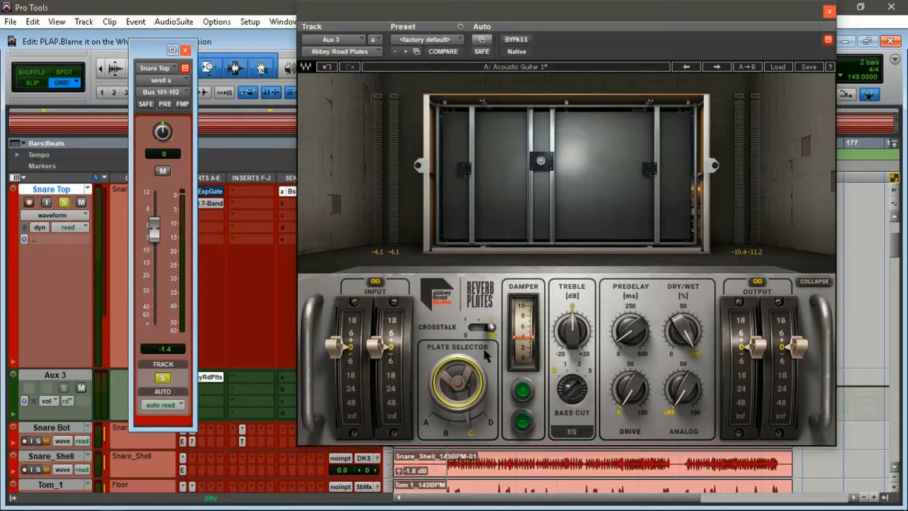
Step: Switch the reverb to plate D with crosstalk at 0 and the dry/wet mix at 52%
{"action": "left_click_drag", "start_coordinate": [491, 328], "coordinate": [467, 327]}
{"action": "left_click_drag", "start_coordinate": [453, 409], "coordinate": [454, 402]}
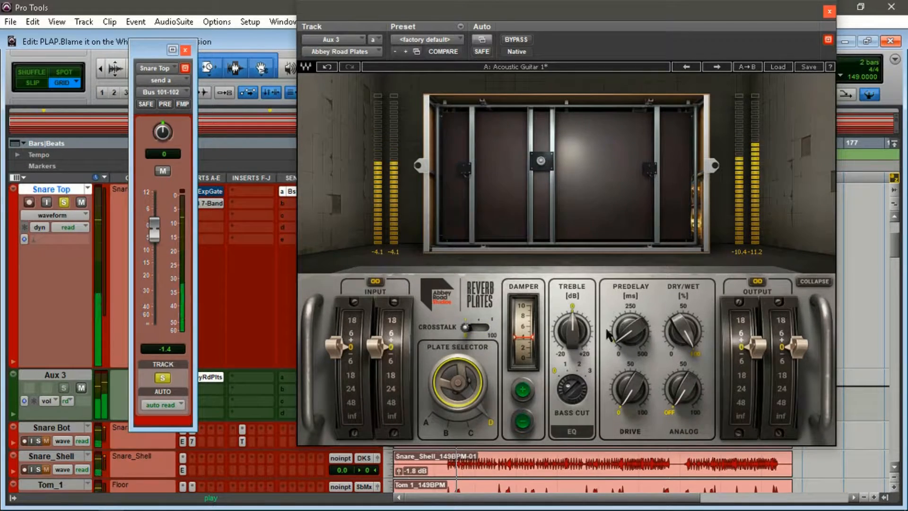
{"action": "left_click_drag", "start_coordinate": [683, 331], "coordinate": [671, 374]}
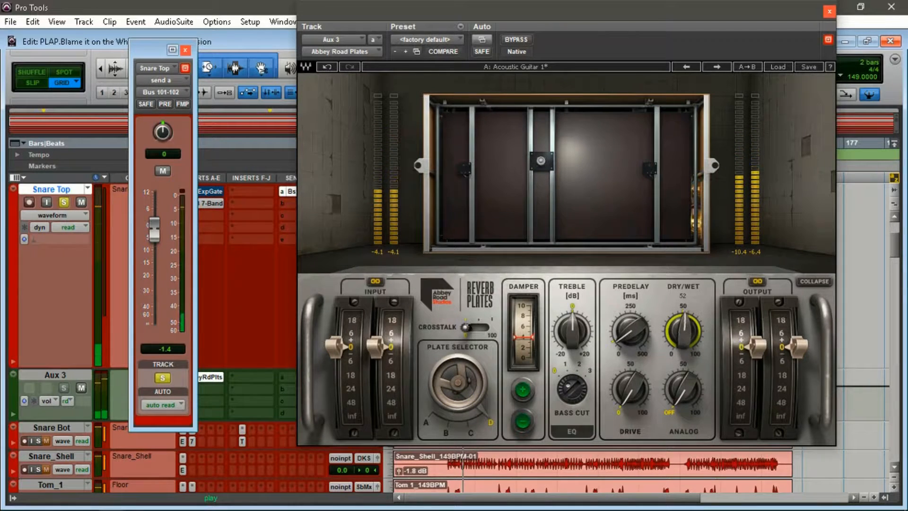
Step: Lower the reverb's damper to about 2, reduce the treble below 0 dB and set the bass cut to 2
{"action": "left_click", "coordinate": [520, 422]}
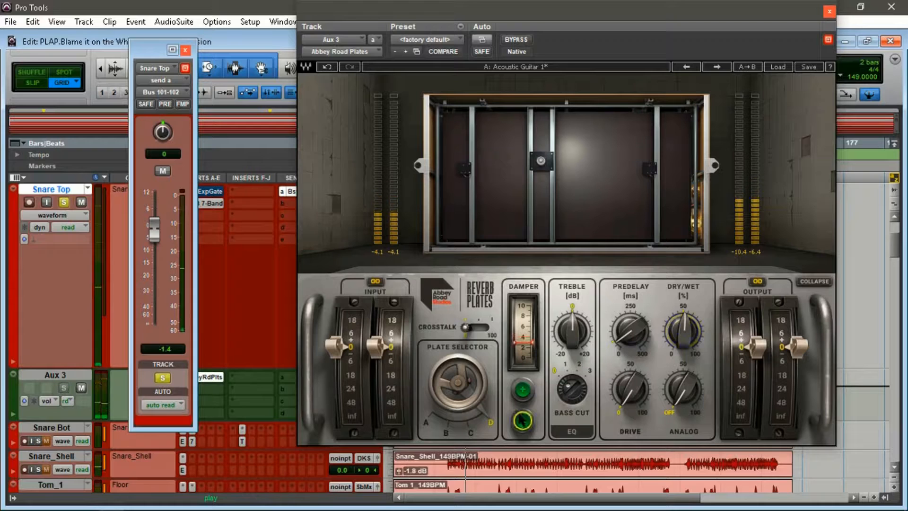
{"action": "left_click", "coordinate": [520, 424]}
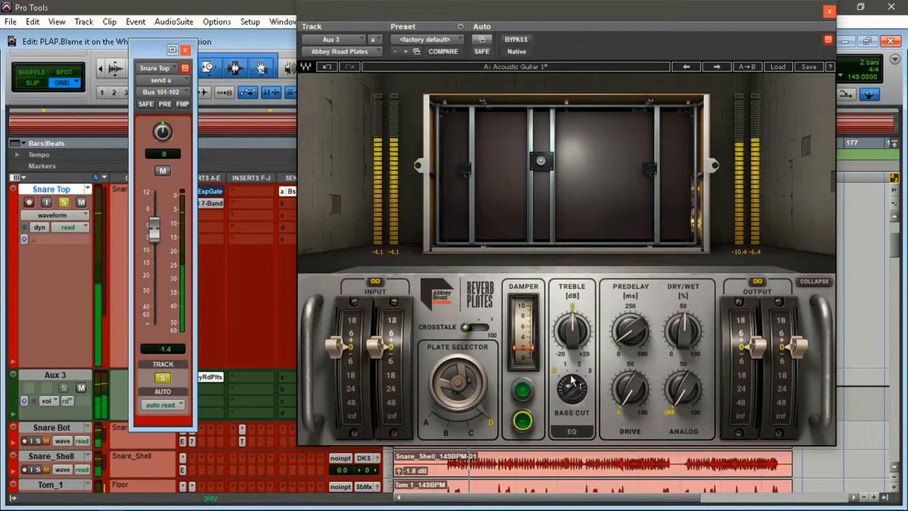
{"action": "left_click_drag", "start_coordinate": [575, 331], "coordinate": [575, 340]}
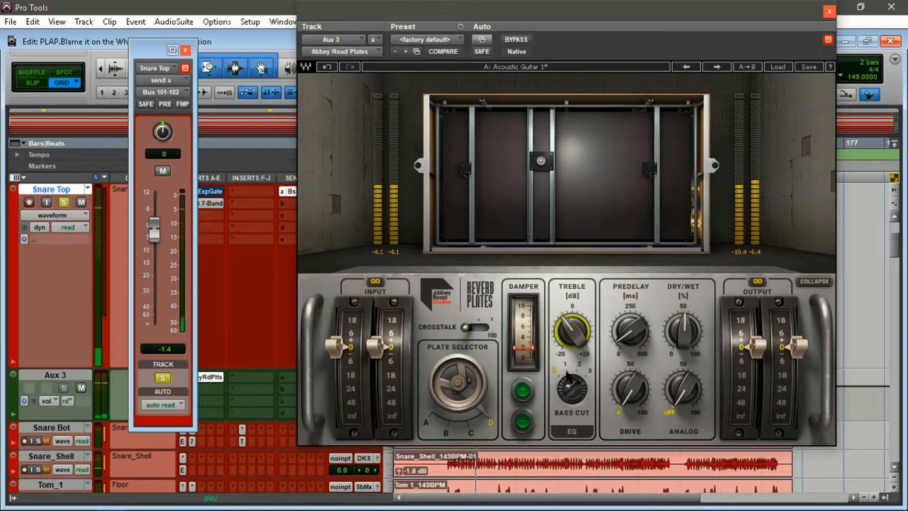
{"action": "left_click", "coordinate": [570, 390]}
{"action": "left_click_drag", "start_coordinate": [569, 391], "coordinate": [570, 378]}
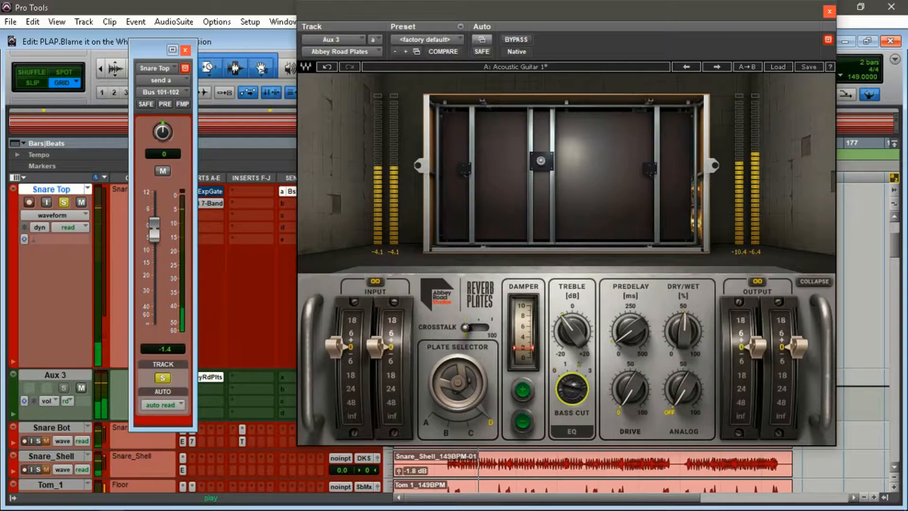
Step: Try the reverb's drive, raise the analog amount and bring the dry/wet mix back to 100%
{"action": "left_click", "coordinate": [636, 390]}
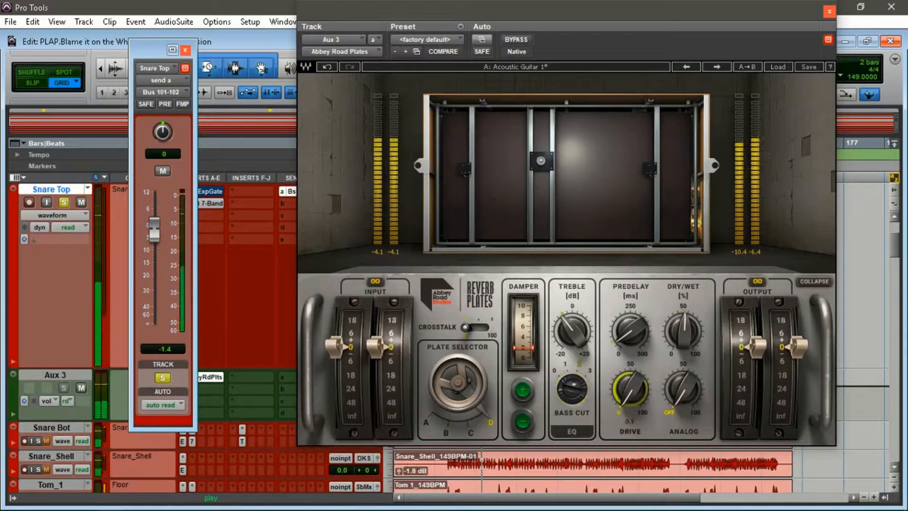
{"action": "left_click_drag", "start_coordinate": [636, 389], "coordinate": [630, 421]}
{"action": "left_click_drag", "start_coordinate": [688, 401], "coordinate": [674, 371]}
{"action": "left_click_drag", "start_coordinate": [632, 337], "coordinate": [633, 338]}
{"action": "left_click_drag", "start_coordinate": [683, 330], "coordinate": [684, 301]}
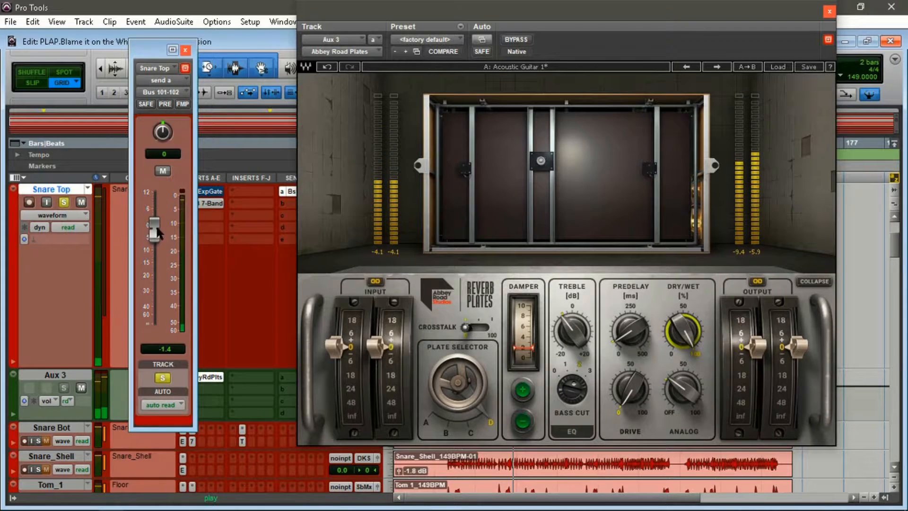
Step: Lower the Snare Top send in small adjustments to -3.8 dB
{"action": "left_click_drag", "start_coordinate": [152, 225], "coordinate": [152, 228]}
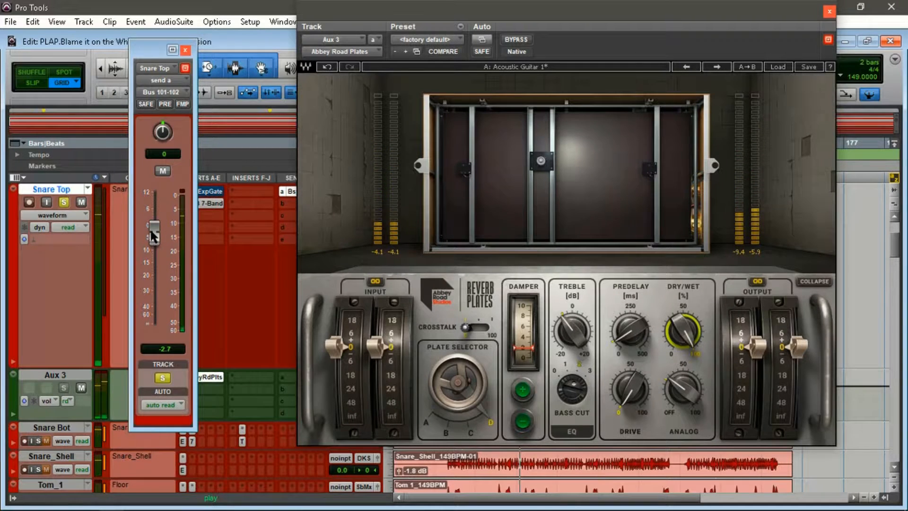
{"action": "left_click_drag", "start_coordinate": [153, 235], "coordinate": [158, 234]}
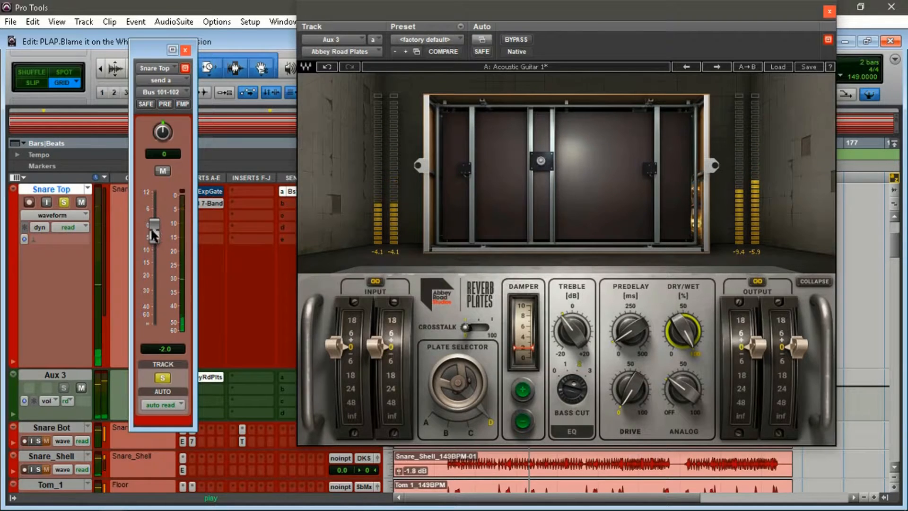
{"action": "left_click_drag", "start_coordinate": [153, 232], "coordinate": [152, 233]}
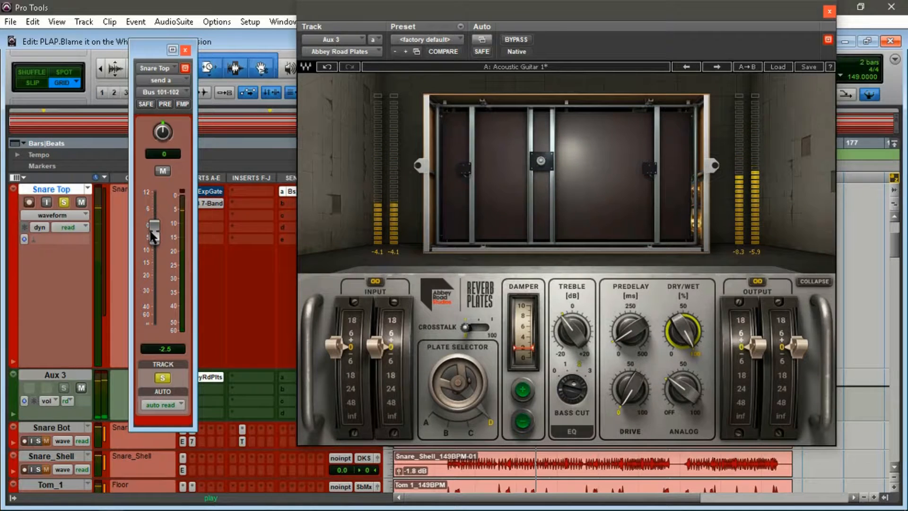
{"action": "left_click_drag", "start_coordinate": [152, 235], "coordinate": [153, 237]}
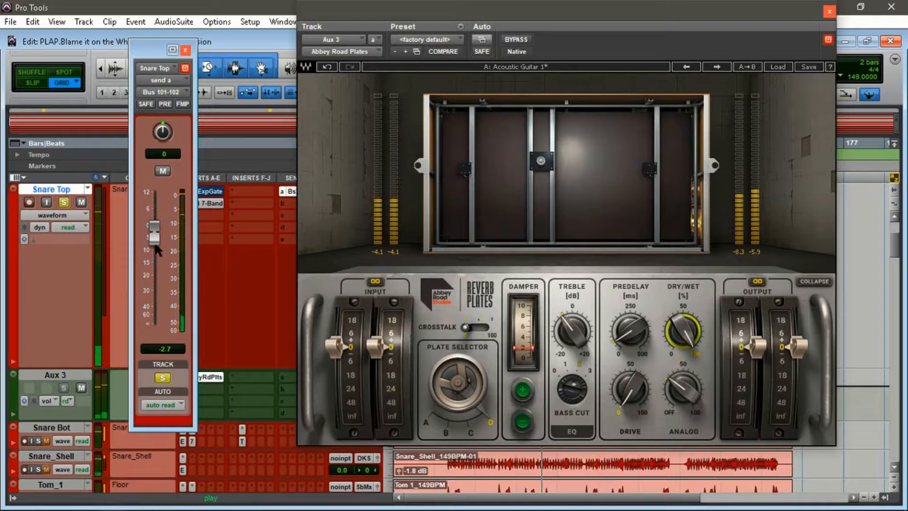
{"action": "left_click_drag", "start_coordinate": [156, 246], "coordinate": [156, 249]}
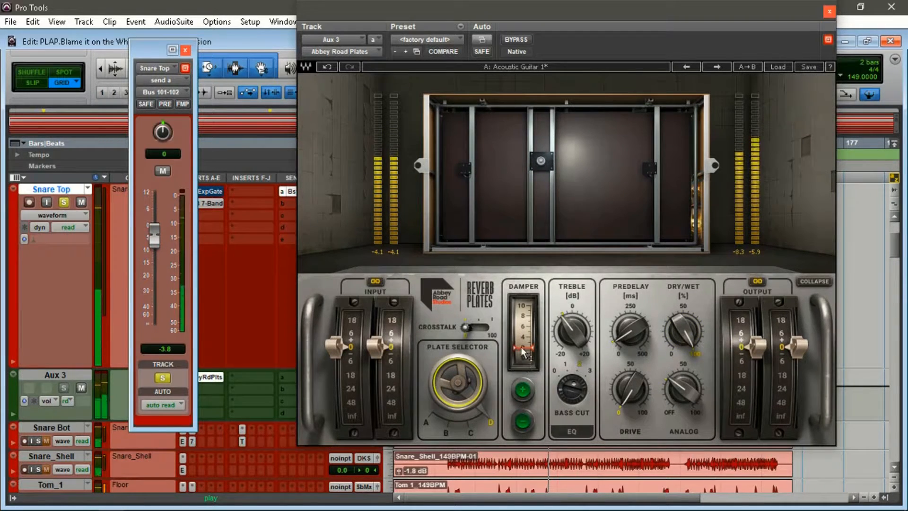
Step: Nudge the crosstalk and return it to 0, set the damper to about 3, reduce the dry/wet mix and turn analog off
{"action": "left_click_drag", "start_coordinate": [466, 327], "coordinate": [470, 327]}
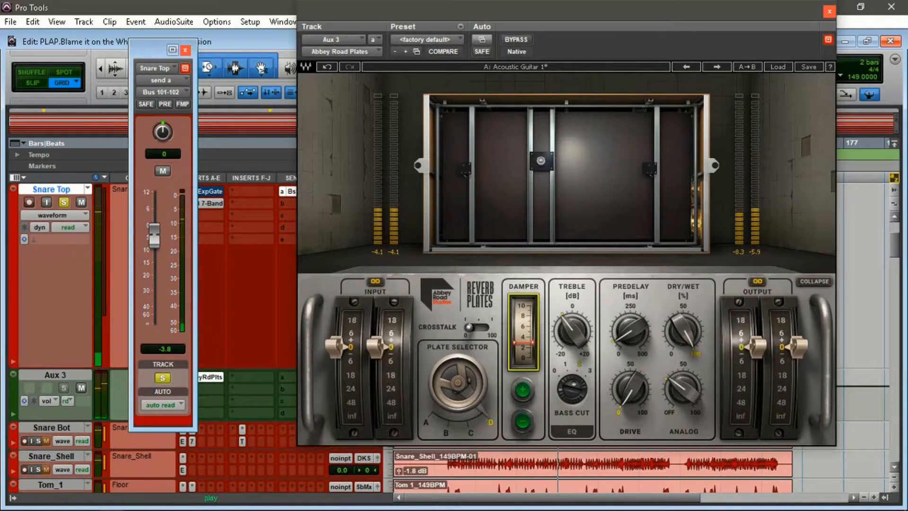
{"action": "left_click_drag", "start_coordinate": [469, 327], "coordinate": [466, 327]}
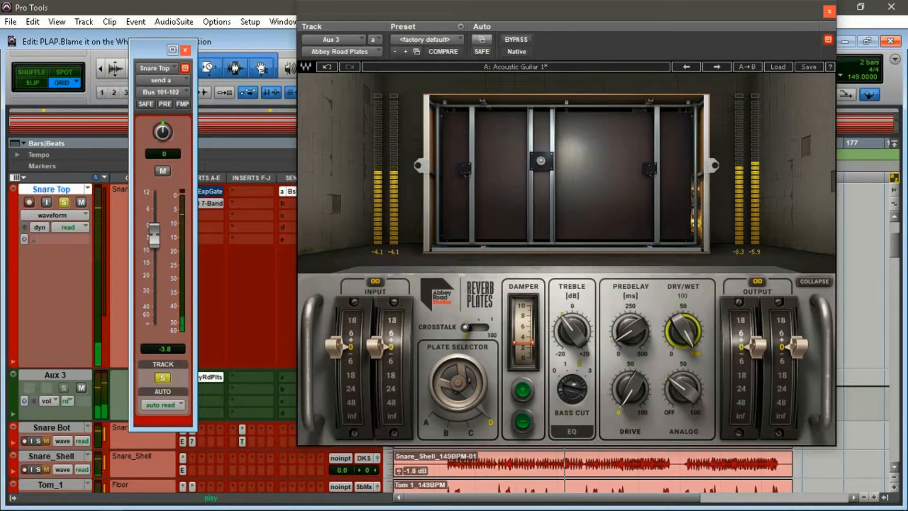
{"action": "left_click_drag", "start_coordinate": [683, 331], "coordinate": [681, 338]}
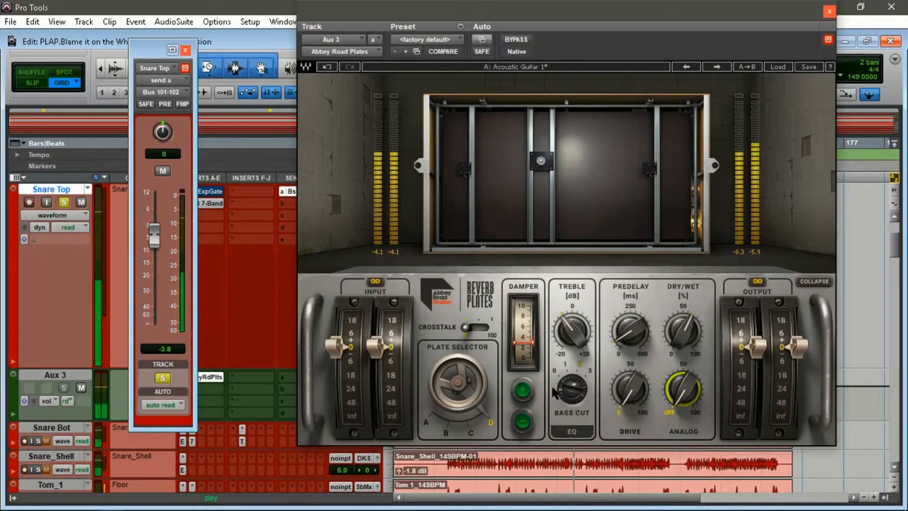
Step: Raise the reverb's damper to about 8, bring it down to about 6 and cut the treble further
{"action": "left_click", "coordinate": [522, 390]}
{"action": "left_click", "coordinate": [523, 391]}
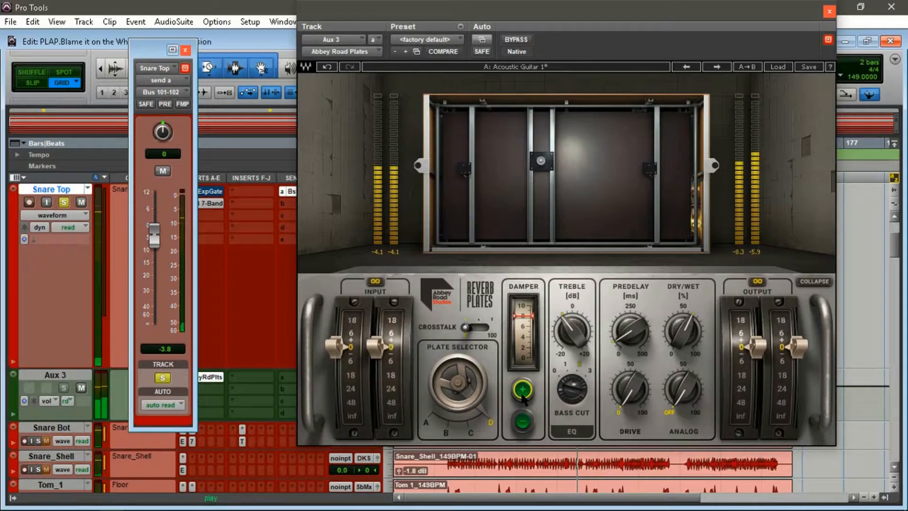
{"action": "left_click", "coordinate": [522, 422]}
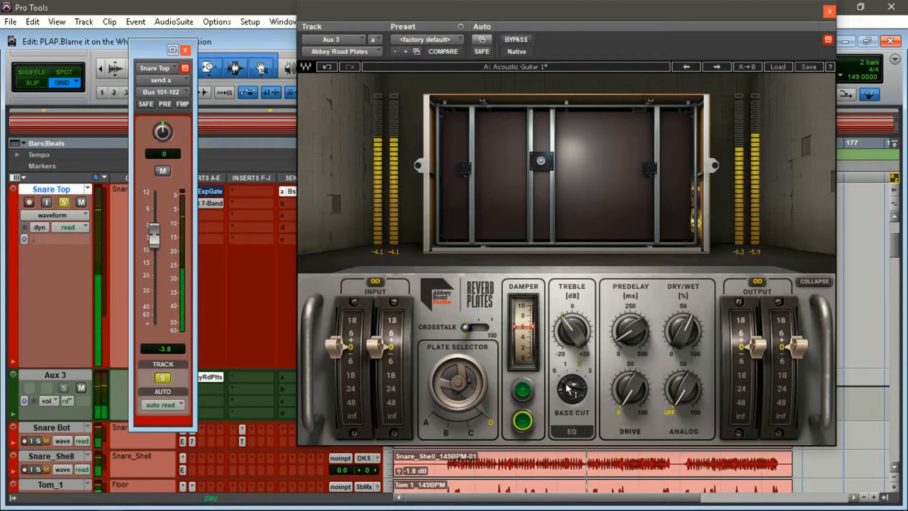
{"action": "left_click_drag", "start_coordinate": [572, 344], "coordinate": [557, 324]}
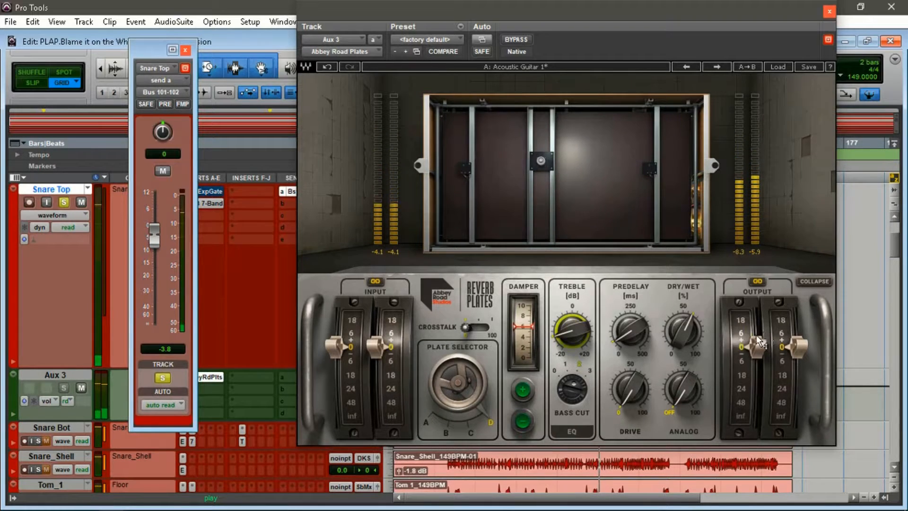
Step: Lower the reverb's linked output faders to about -6 and set the dry/wet mix to about 50%
{"action": "left_click_drag", "start_coordinate": [759, 341], "coordinate": [756, 367]}
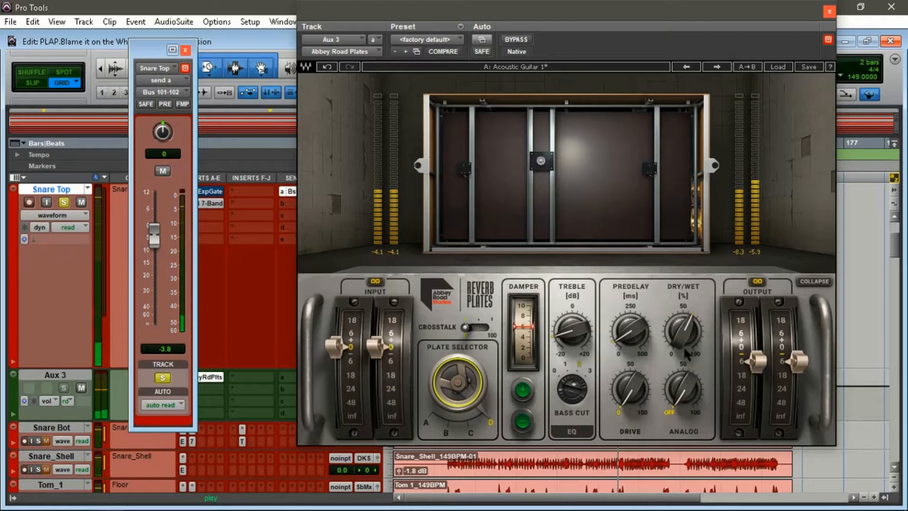
{"action": "left_click_drag", "start_coordinate": [684, 346], "coordinate": [685, 332]}
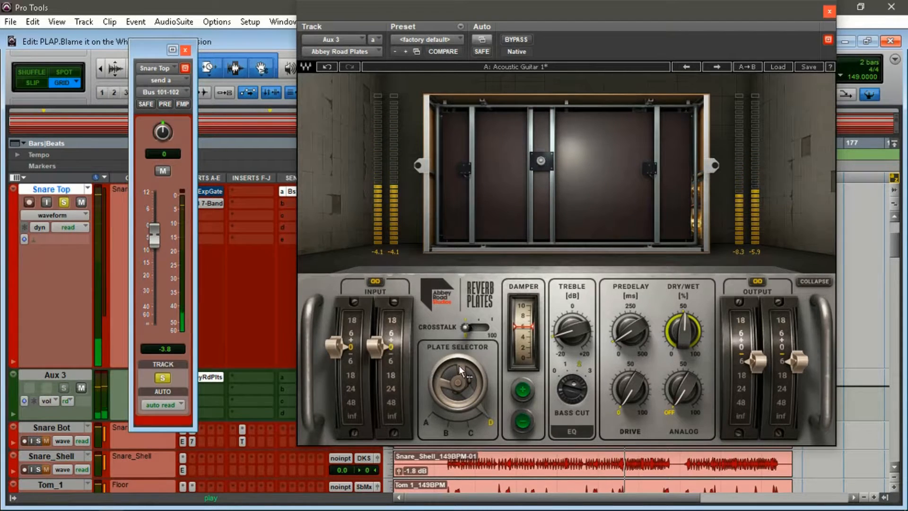
Step: Bring the reverb's damper down to about 3, ease the treble cut and set the bass cut to 3
{"action": "left_click", "coordinate": [526, 333]}
{"action": "left_click_drag", "start_coordinate": [526, 333], "coordinate": [576, 329]}
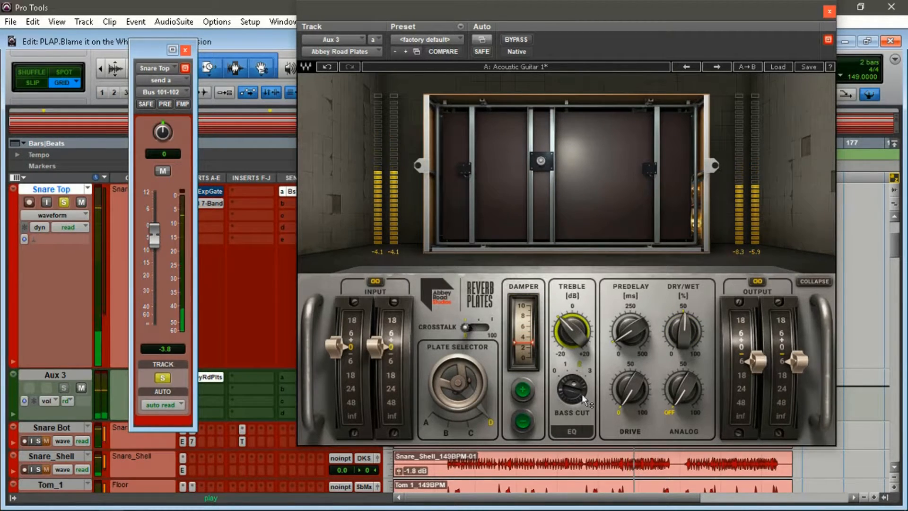
{"action": "left_click", "coordinate": [576, 392]}
{"action": "left_click_drag", "start_coordinate": [572, 391], "coordinate": [572, 386]}
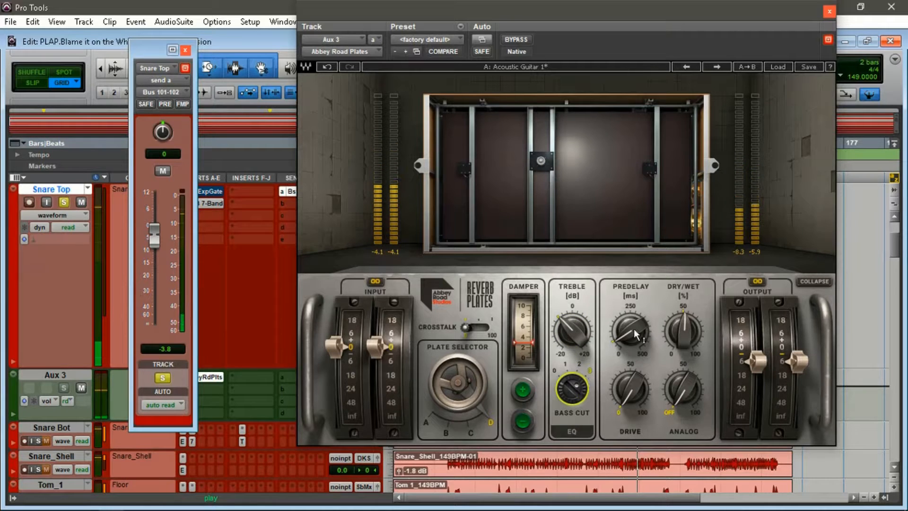
Step: Raise the predelay slightly, test the drive and analog controls, and increase the dry/wet mix above 50%
{"action": "left_click_drag", "start_coordinate": [631, 334], "coordinate": [631, 332]}
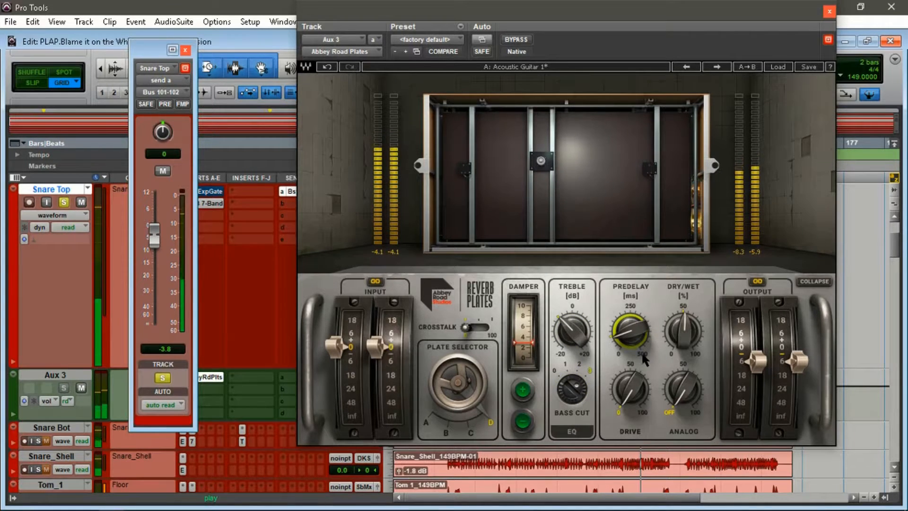
{"action": "left_click", "coordinate": [630, 389]}
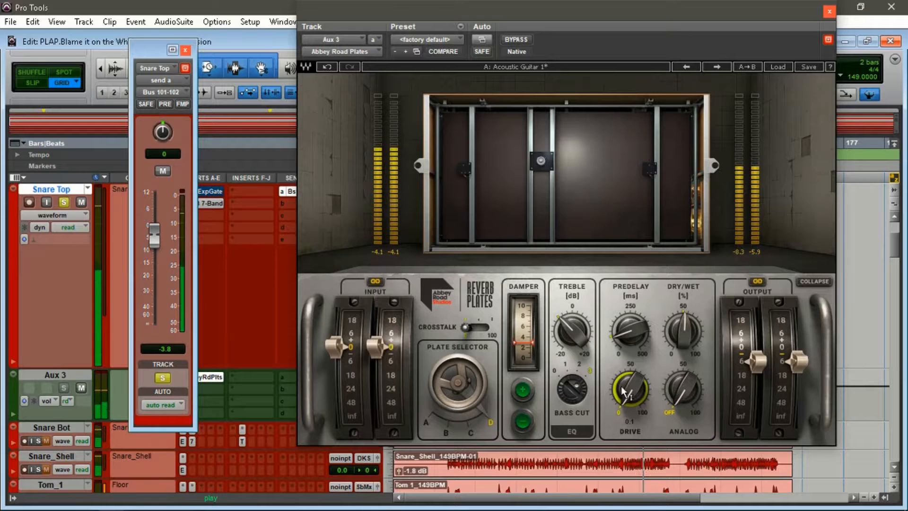
{"action": "left_click", "coordinate": [683, 392]}
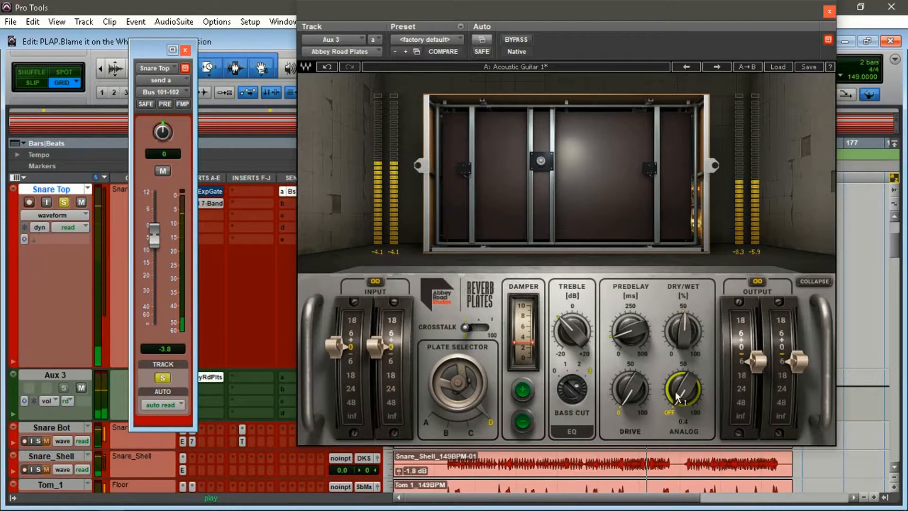
{"action": "left_click_drag", "start_coordinate": [683, 337], "coordinate": [683, 327]}
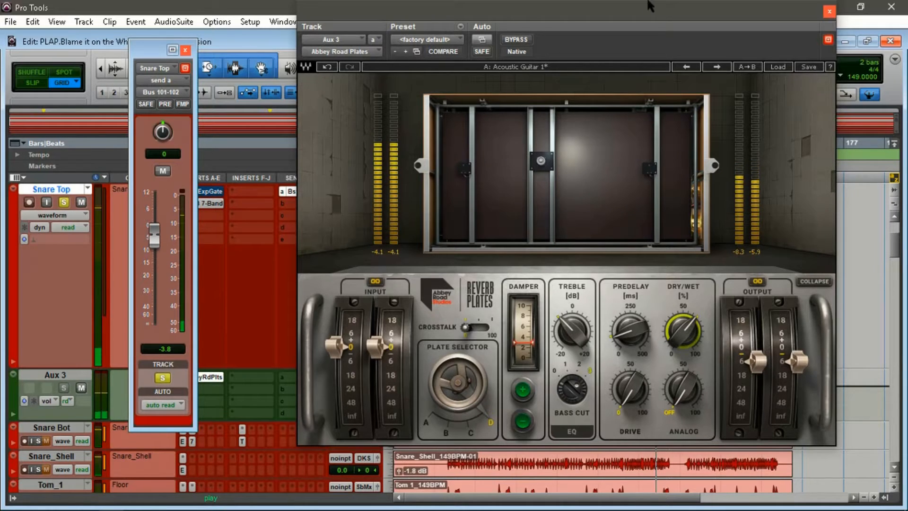
Step: Bypass and re-enable the reverb twice during playback to compare the snare with and without it
{"action": "left_click", "coordinate": [517, 40]}
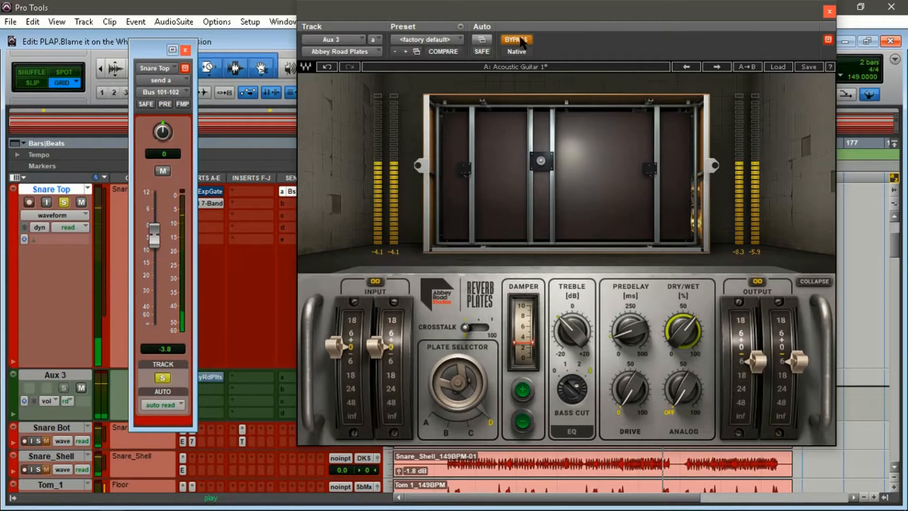
{"action": "left_click", "coordinate": [520, 39]}
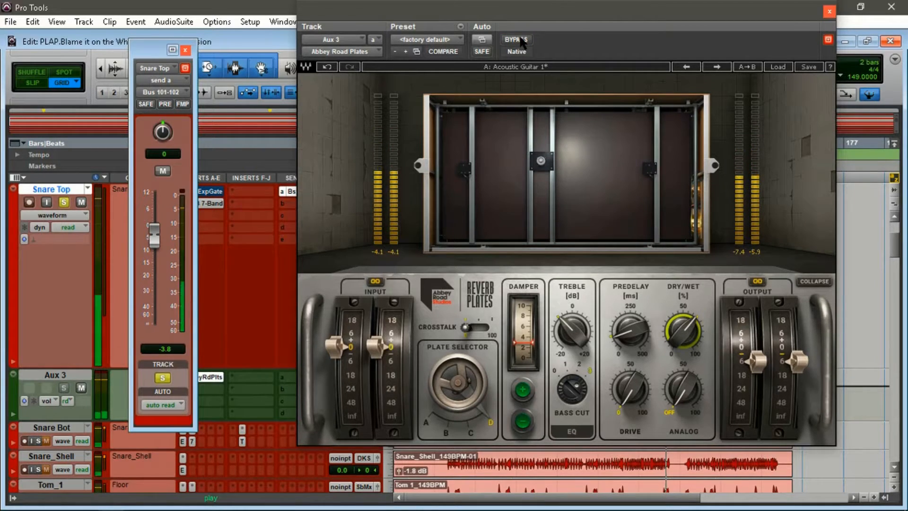
{"action": "left_click", "coordinate": [521, 41]}
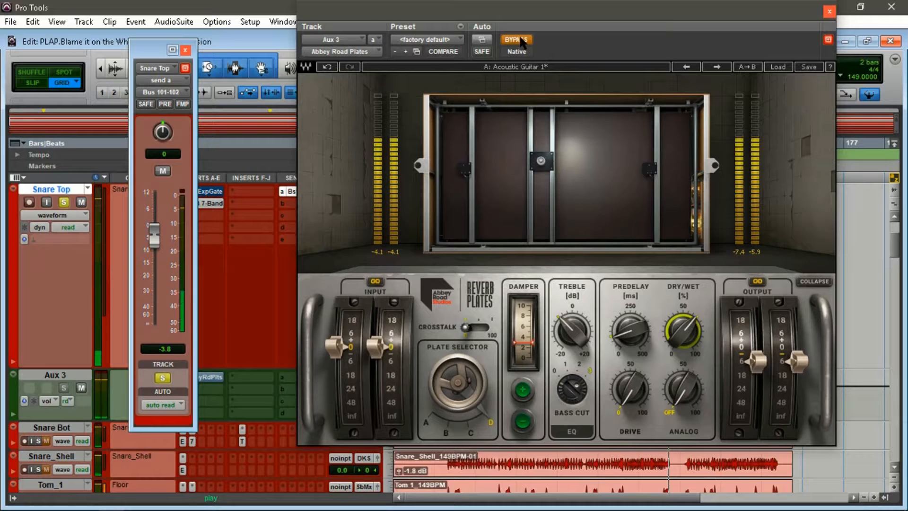
{"action": "left_click", "coordinate": [522, 41]}
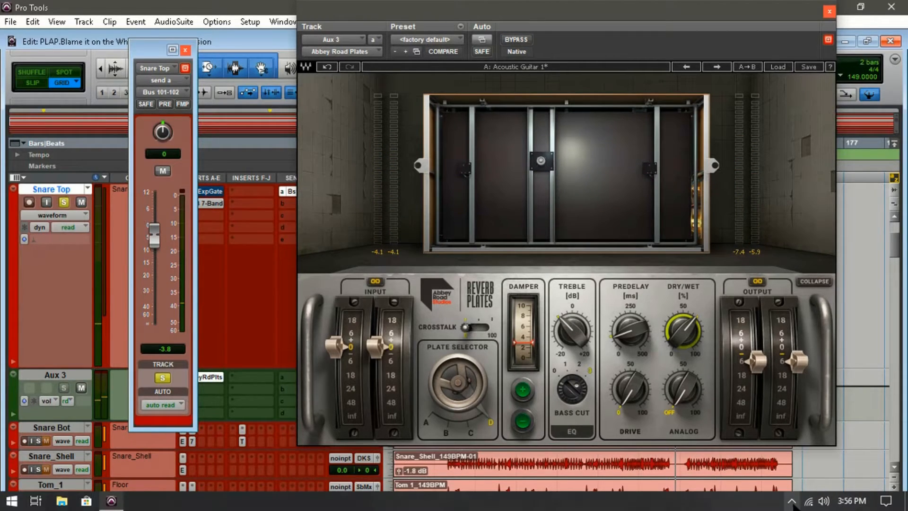
Step: Switch to OBS to view its Audio Input Capture mixer channel, and minimize it to return to Pro Tools
{"action": "left_click", "coordinate": [791, 501]}
{"action": "left_click", "coordinate": [805, 478]}
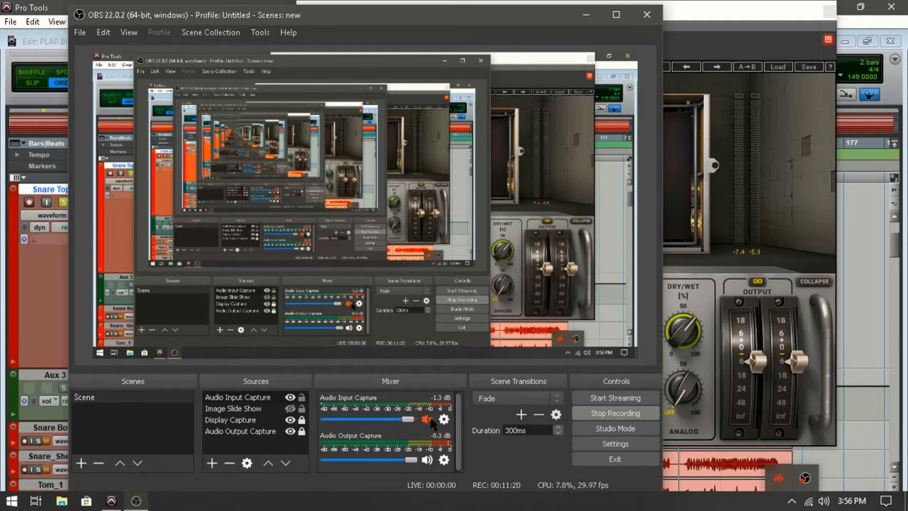
{"action": "left_click", "coordinate": [586, 15]}
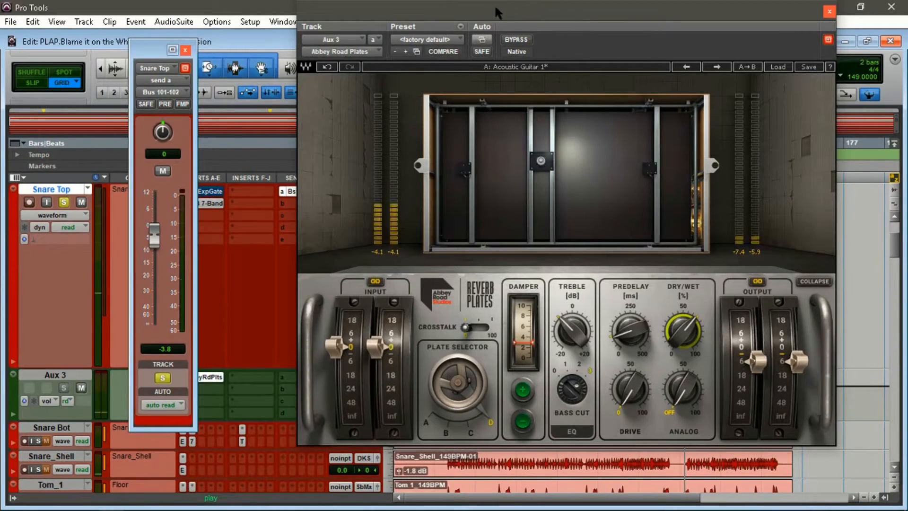
Step: Arrange the Snare Top send window and the Abbey Road Plates window side by side near the top of the screen
{"action": "left_click_drag", "start_coordinate": [559, 12], "coordinate": [459, 49]}
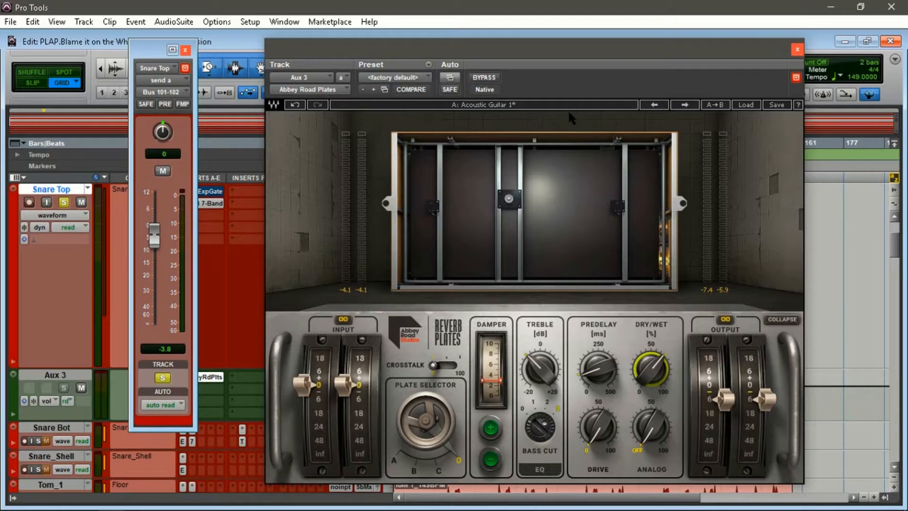
{"action": "left_click_drag", "start_coordinate": [526, 51], "coordinate": [462, 19]}
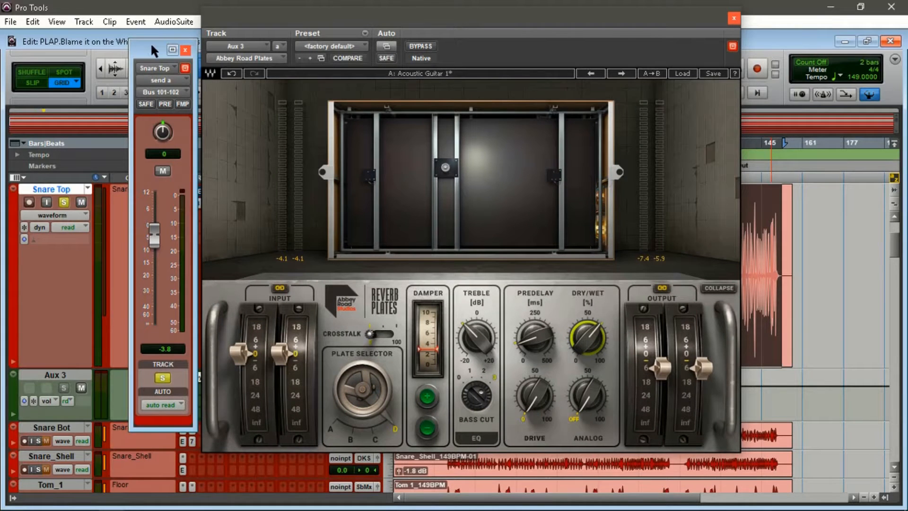
{"action": "left_click_drag", "start_coordinate": [152, 45], "coordinate": [213, 11]}
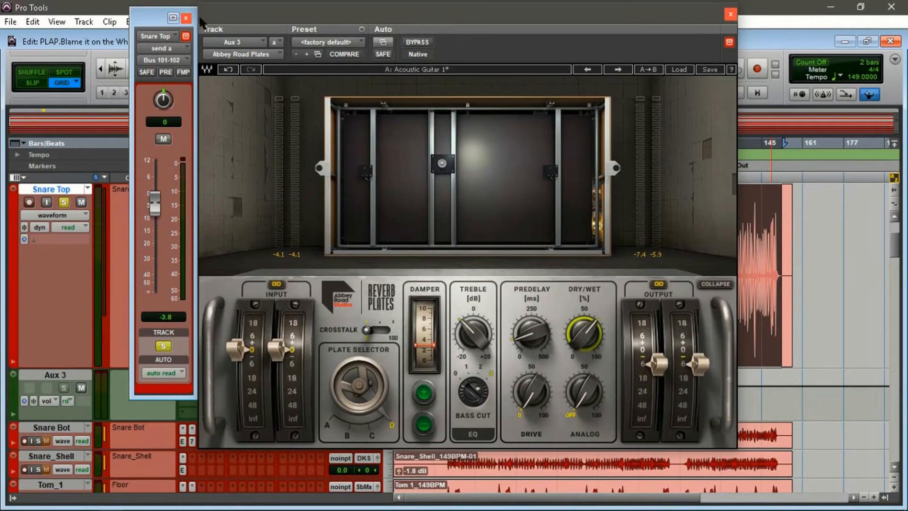
{"action": "left_click_drag", "start_coordinate": [150, 16], "coordinate": [149, 10]}
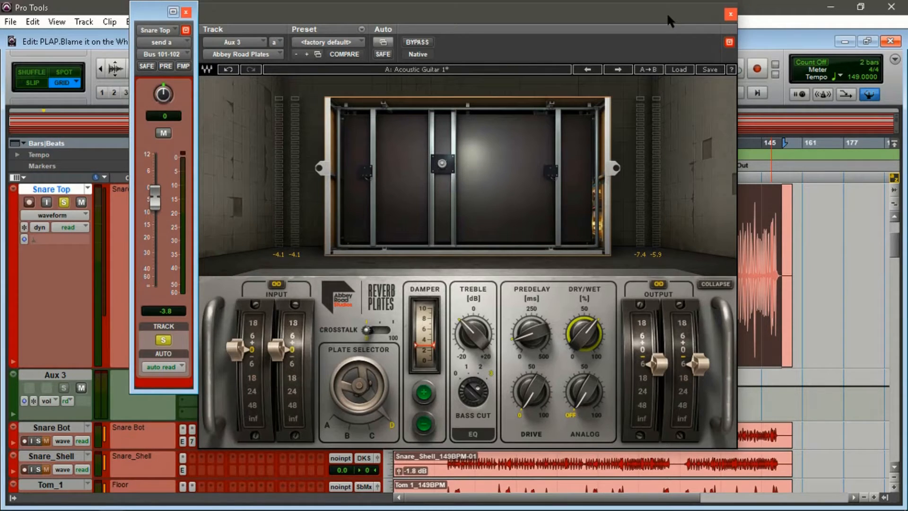
{"action": "left_click_drag", "start_coordinate": [243, 13], "coordinate": [275, 16]}
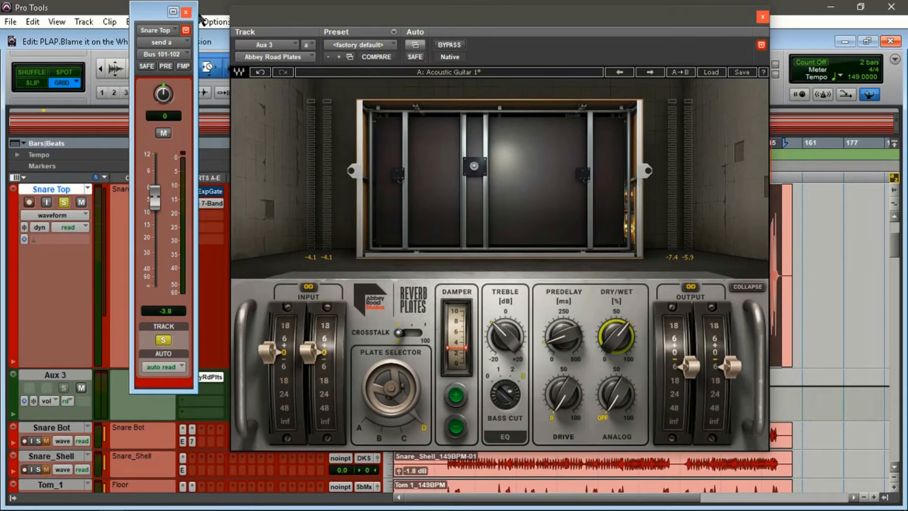
{"action": "left_click_drag", "start_coordinate": [148, 18], "coordinate": [180, 18]}
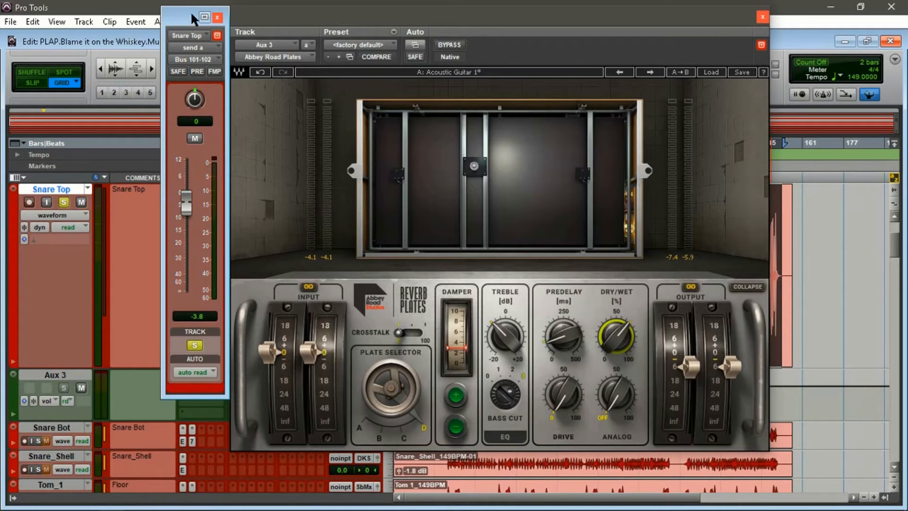
{"action": "left_click_drag", "start_coordinate": [191, 13], "coordinate": [191, 10]}
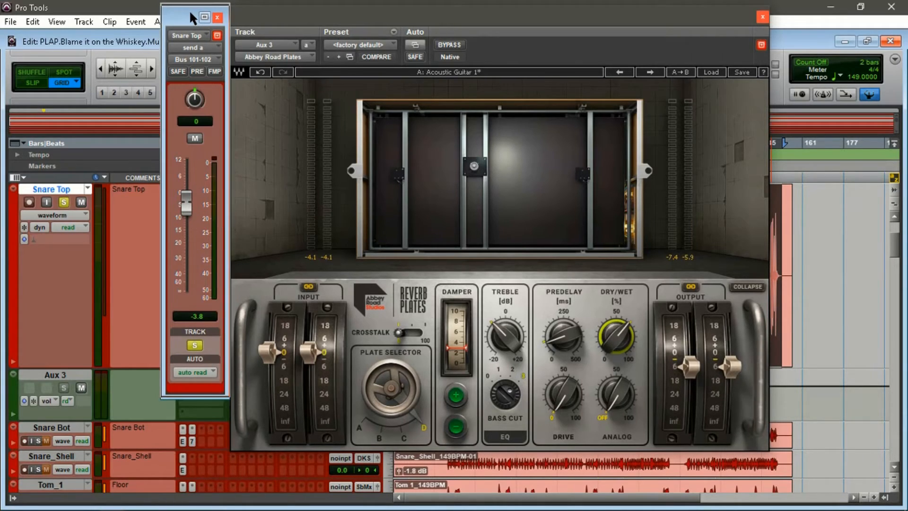
{"action": "left_click", "coordinate": [267, 17]}
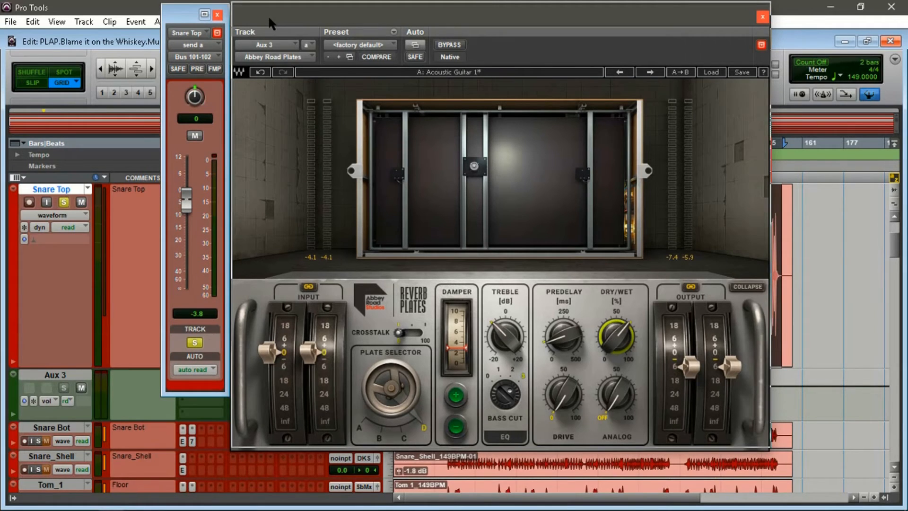